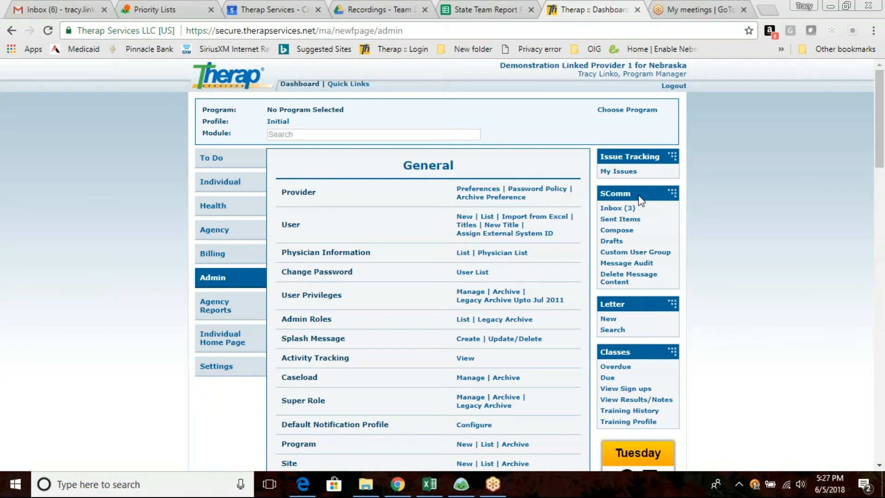
Open the SComm inbox and view the list of personal message folders
{"action": "left_click", "coordinate": [608, 210]}
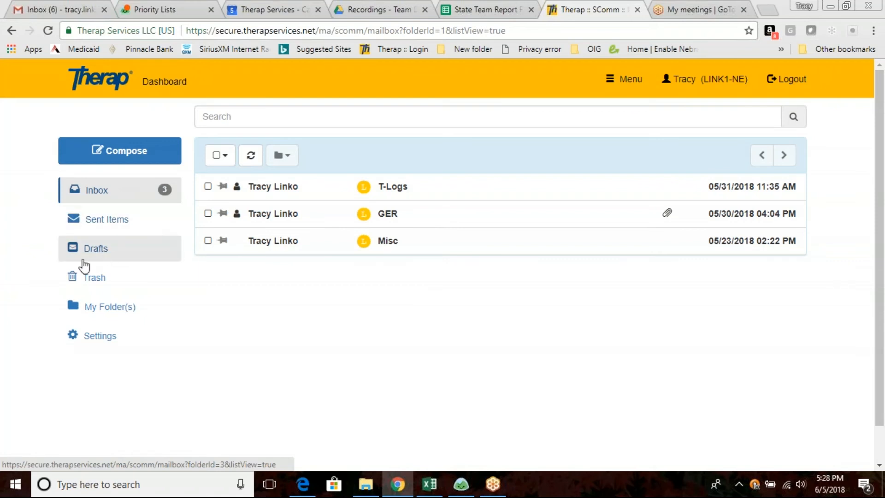
{"action": "left_click", "coordinate": [95, 309]}
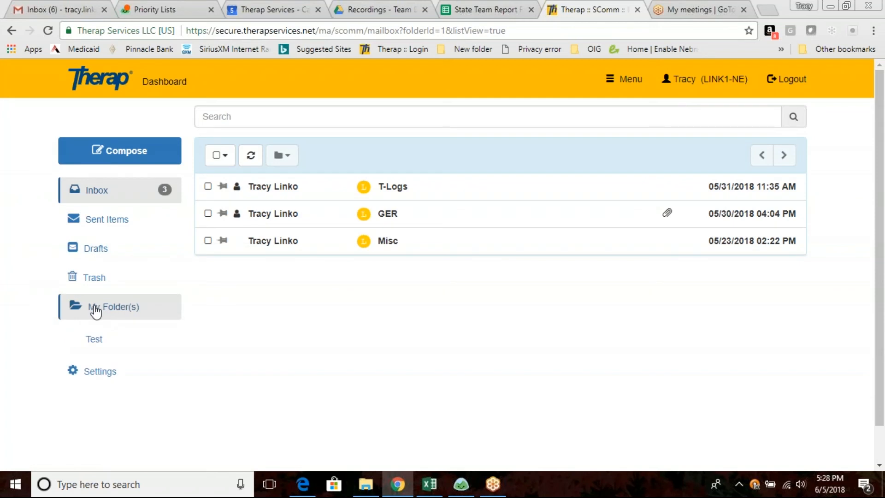
{"action": "left_click", "coordinate": [94, 308]}
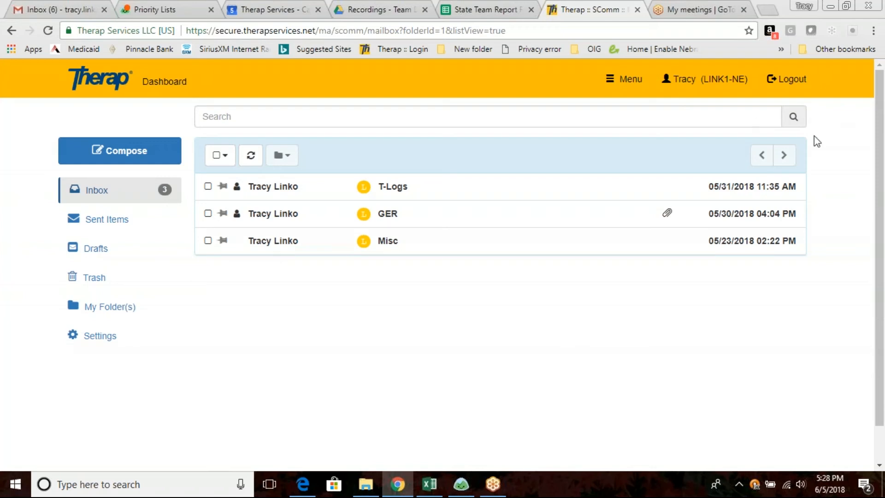
Run an advanced search of the Test folder for messages dated from 05/01/2017
{"action": "left_click", "coordinate": [794, 123]}
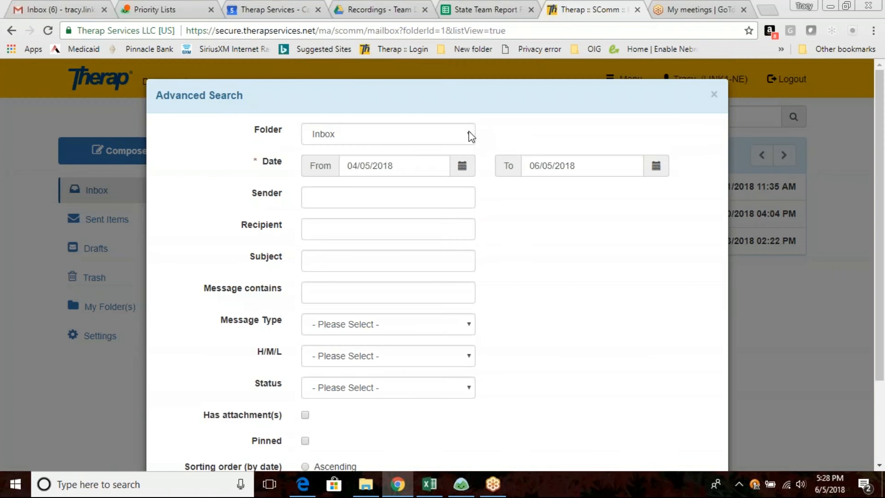
{"action": "left_click", "coordinate": [471, 136]}
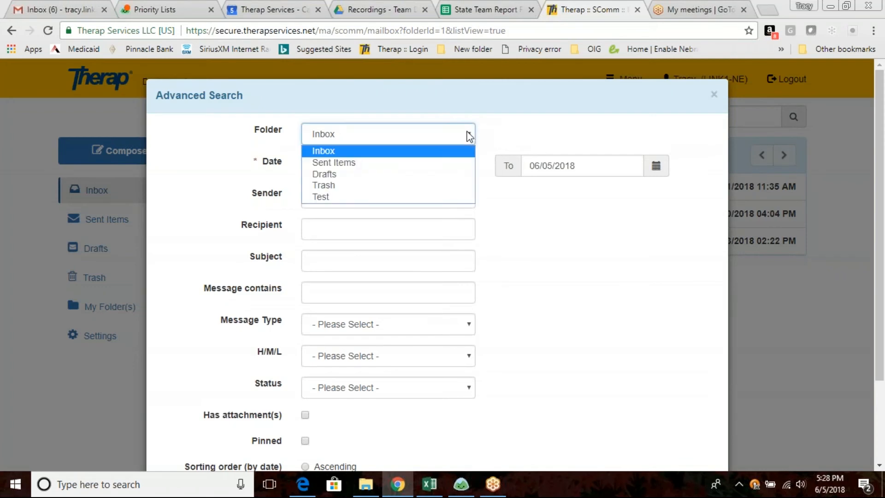
{"action": "left_click", "coordinate": [367, 197]}
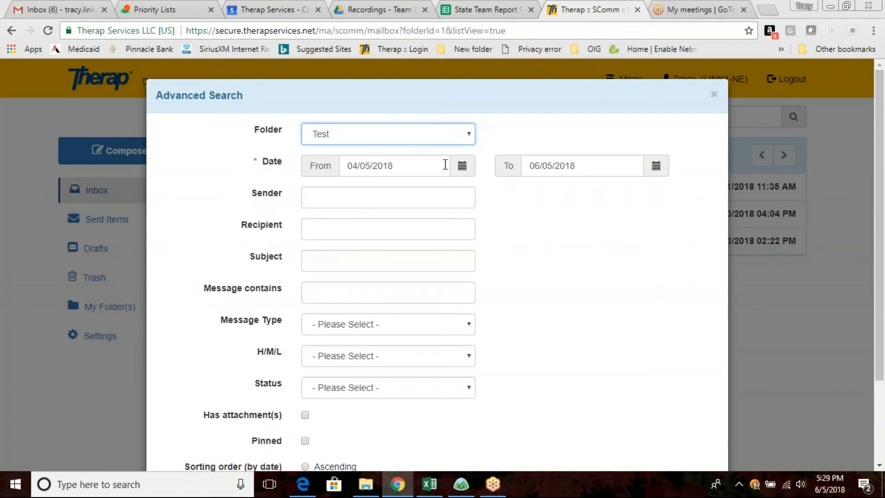
{"action": "left_click", "coordinate": [463, 167]}
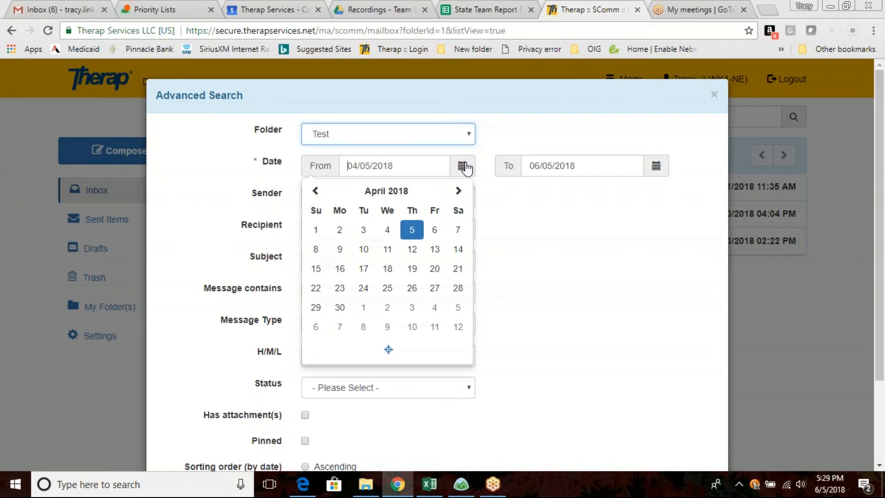
{"action": "left_click", "coordinate": [396, 196]}
{"action": "left_click", "coordinate": [393, 194]}
{"action": "left_click", "coordinate": [328, 264]}
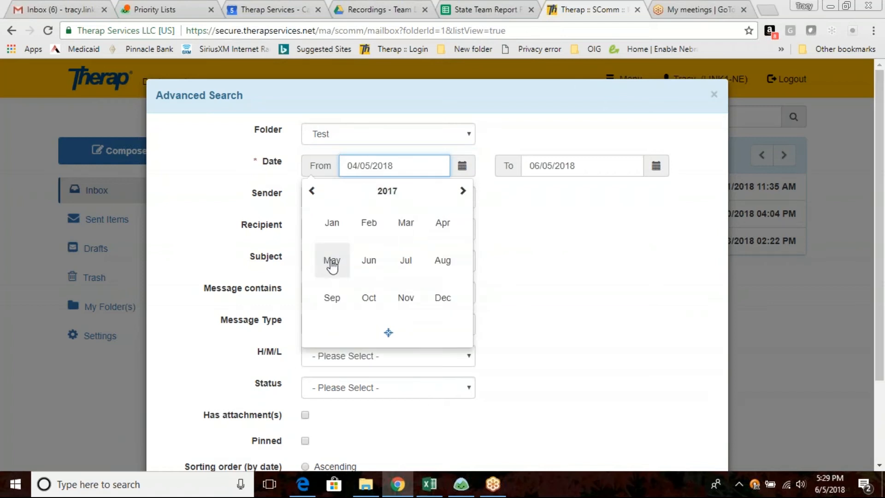
{"action": "left_click", "coordinate": [329, 263]}
{"action": "left_click", "coordinate": [340, 230]}
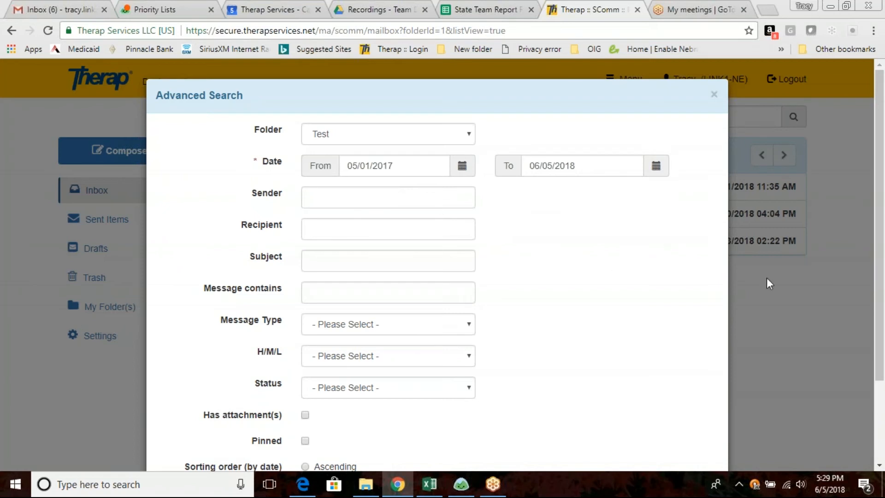
{"action": "scroll", "coordinate": [679, 261], "scroll_direction": "down", "scroll_amount": 3}
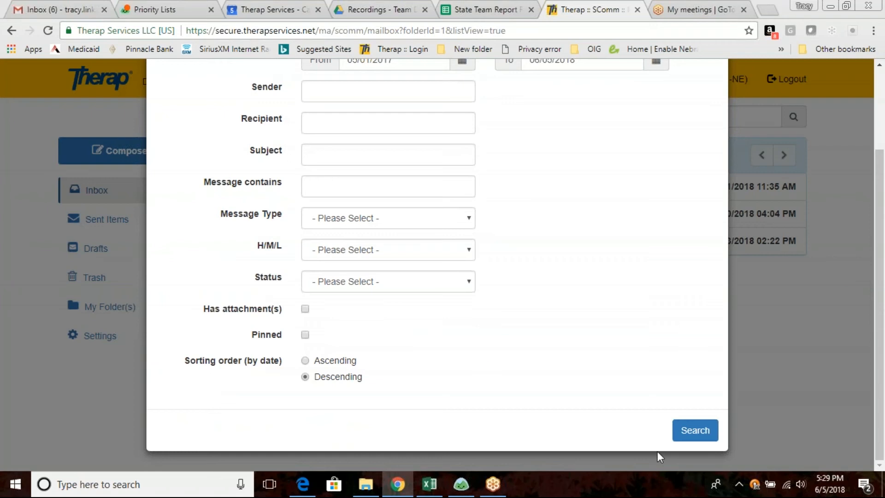
{"action": "left_click", "coordinate": [713, 433]}
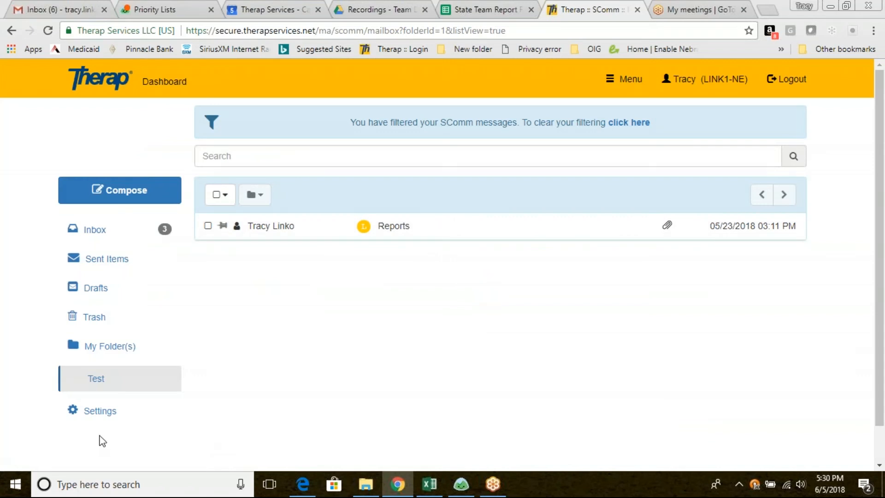
Open the SComm settings and choose 2 Months as the period for showing messages in Inbox, Sent Items, Drafts and Trash
{"action": "left_click", "coordinate": [101, 412]}
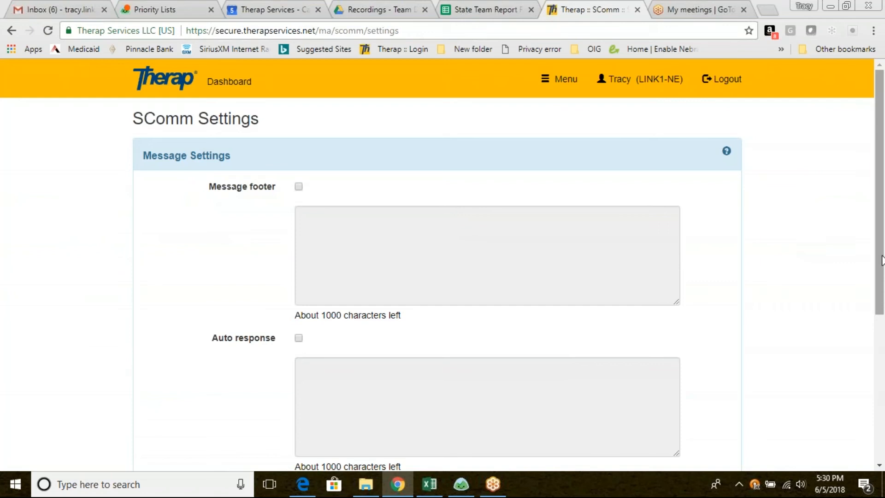
{"action": "left_click_drag", "start_coordinate": [881, 260], "coordinate": [884, 289]}
{"action": "scroll", "coordinate": [884, 288], "scroll_direction": "down", "scroll_amount": 2}
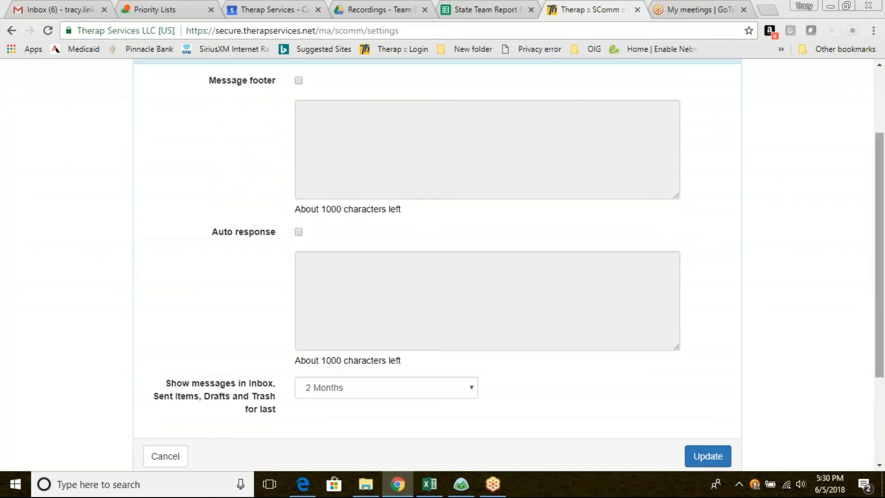
{"action": "left_click_drag", "start_coordinate": [883, 309], "coordinate": [883, 345]}
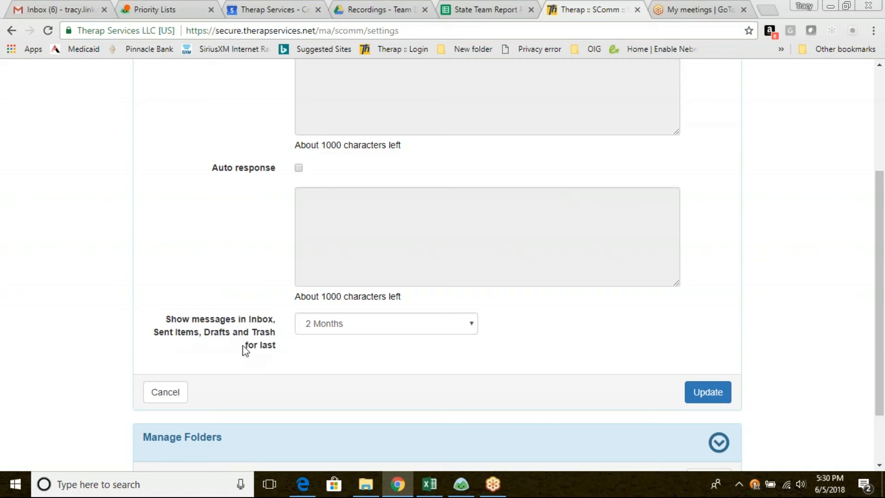
{"action": "left_click", "coordinate": [474, 326]}
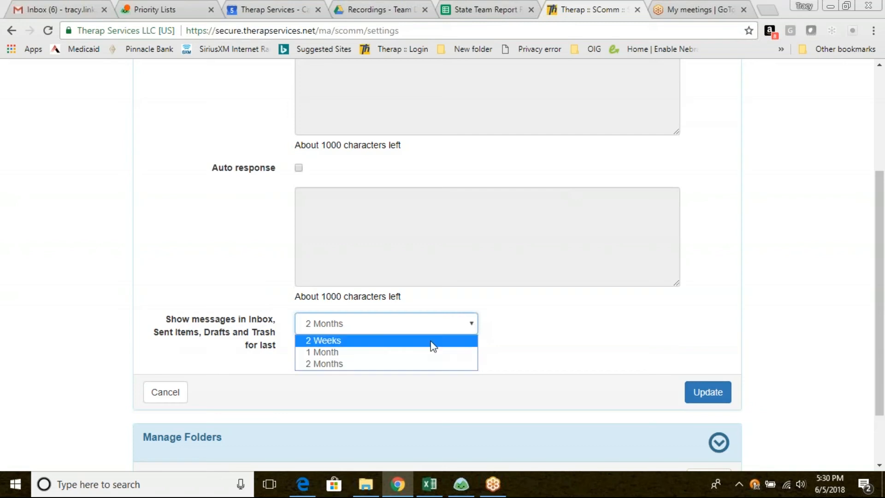
{"action": "left_click", "coordinate": [425, 363]}
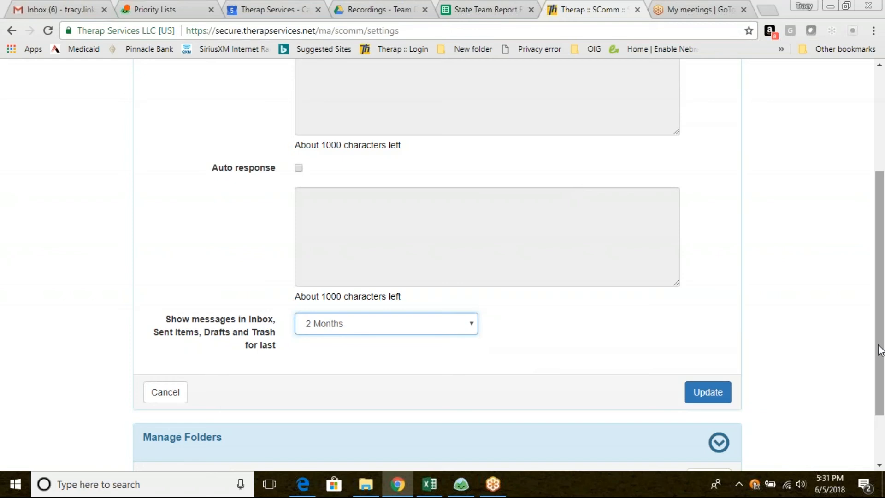
Create a message folder named DDPM and return to the inbox without updating the message settings
{"action": "left_click_drag", "start_coordinate": [880, 343], "coordinate": [883, 399]}
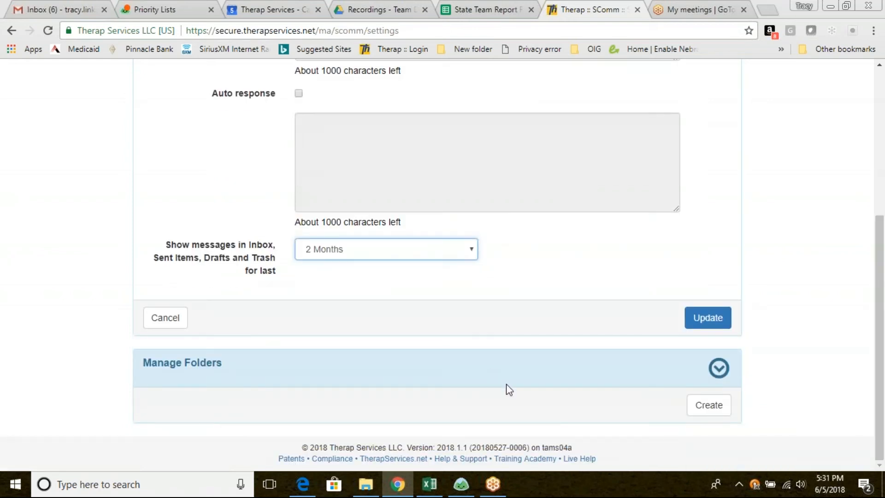
{"action": "left_click", "coordinate": [703, 408]}
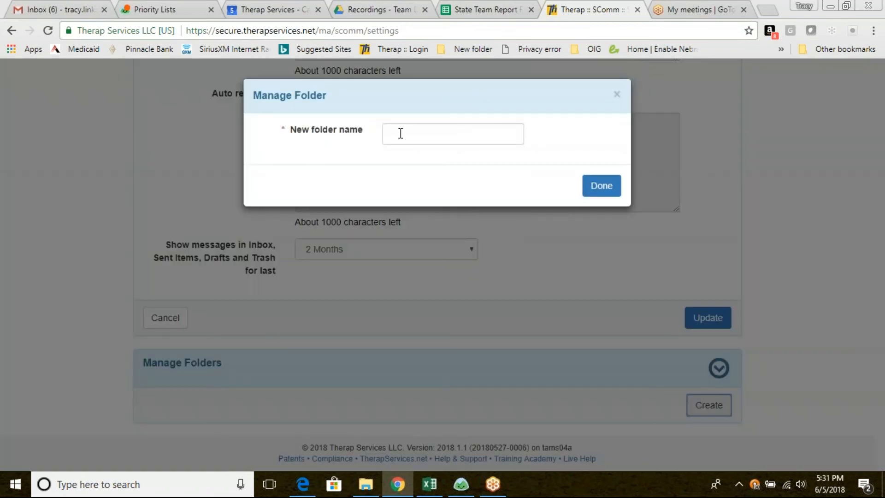
{"action": "left_click", "coordinate": [401, 134]}
{"action": "type", "text": "DDPM"}
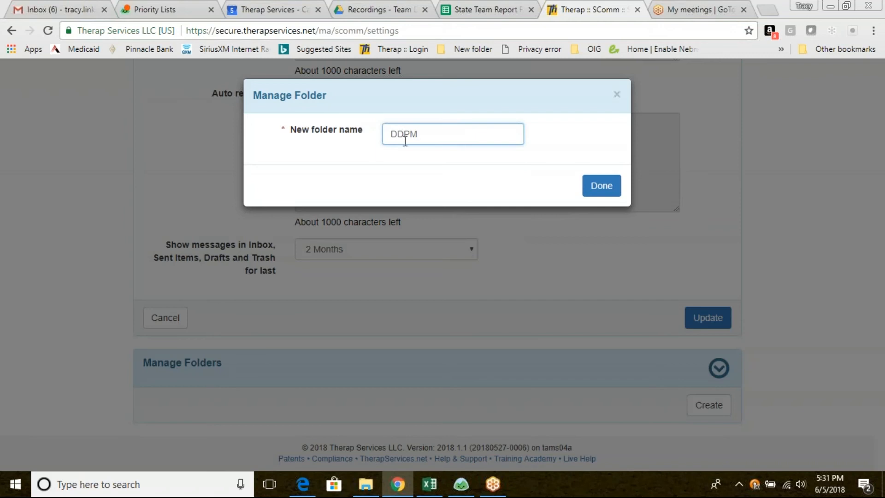
{"action": "left_click", "coordinate": [599, 189]}
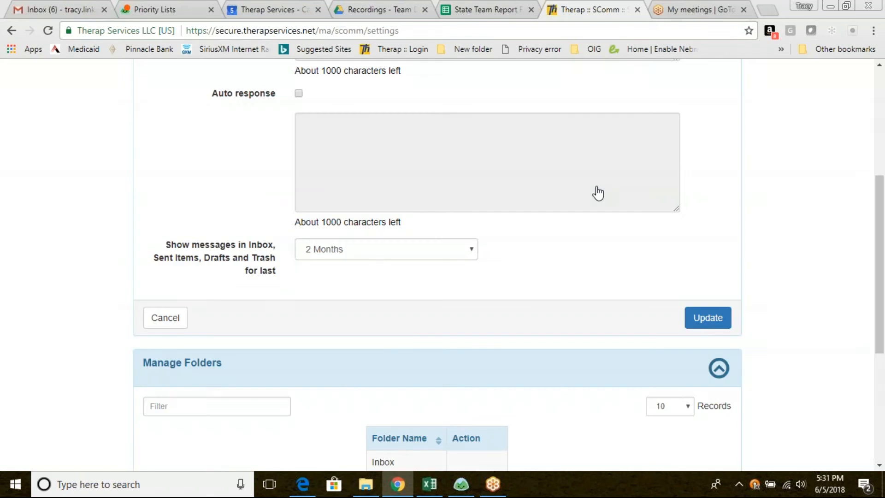
{"action": "left_click_drag", "start_coordinate": [884, 283], "coordinate": [884, 357]}
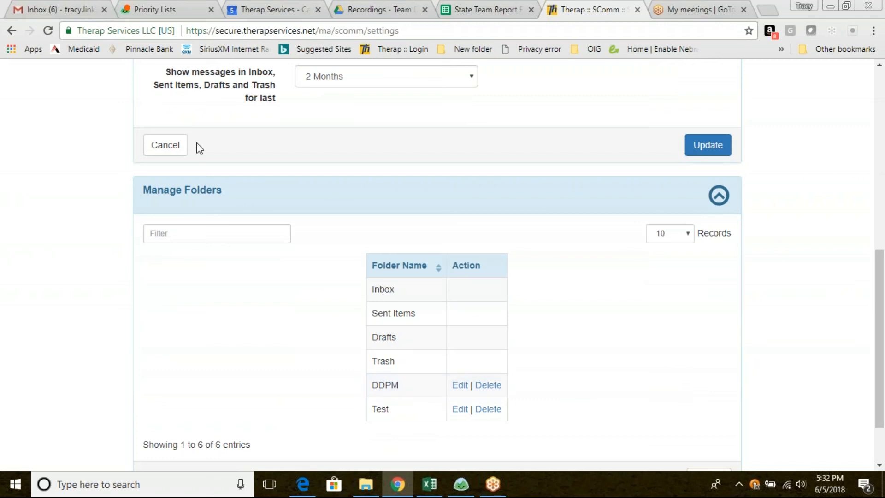
{"action": "left_click", "coordinate": [166, 147]}
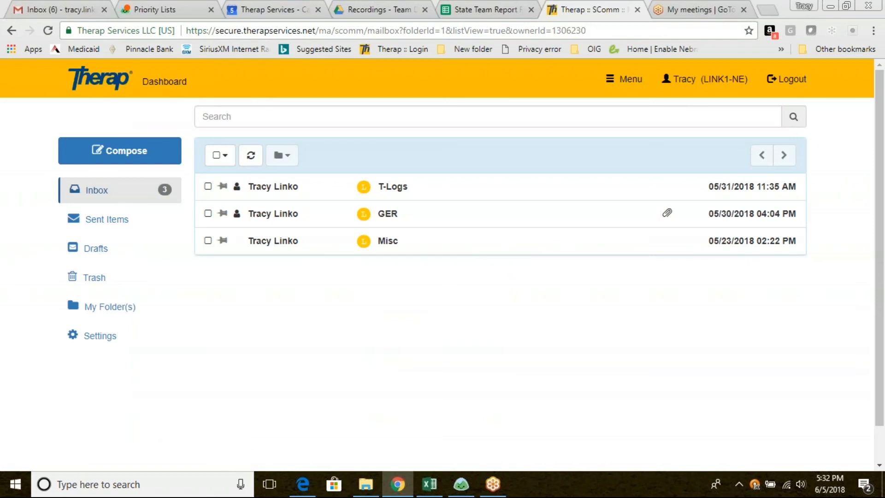
Start a General cross-provider SComm message with Demonstration Oversight Provider for Nebraska (STATE-NE) as the oversight
{"action": "left_click", "coordinate": [120, 154]}
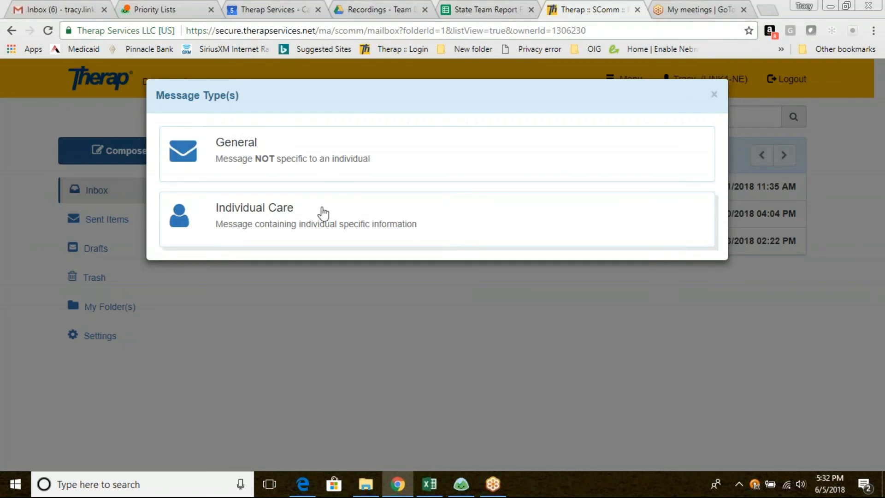
{"action": "left_click", "coordinate": [435, 161]}
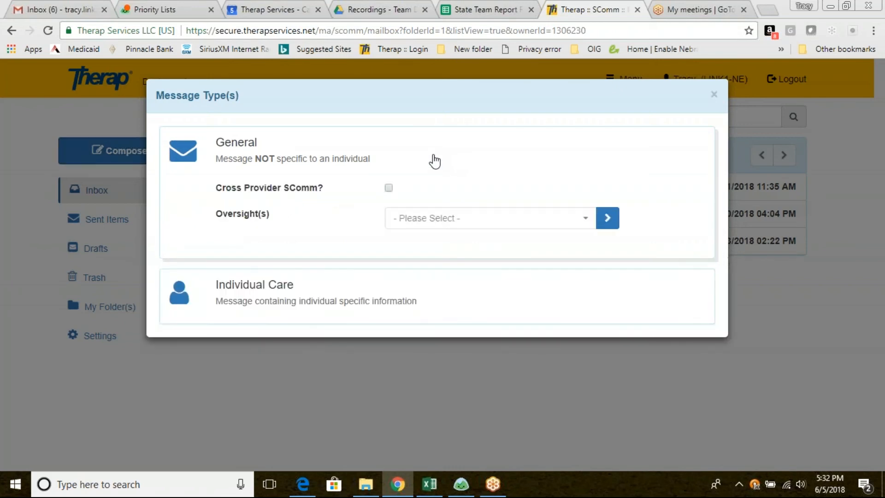
{"action": "left_click", "coordinate": [389, 188]}
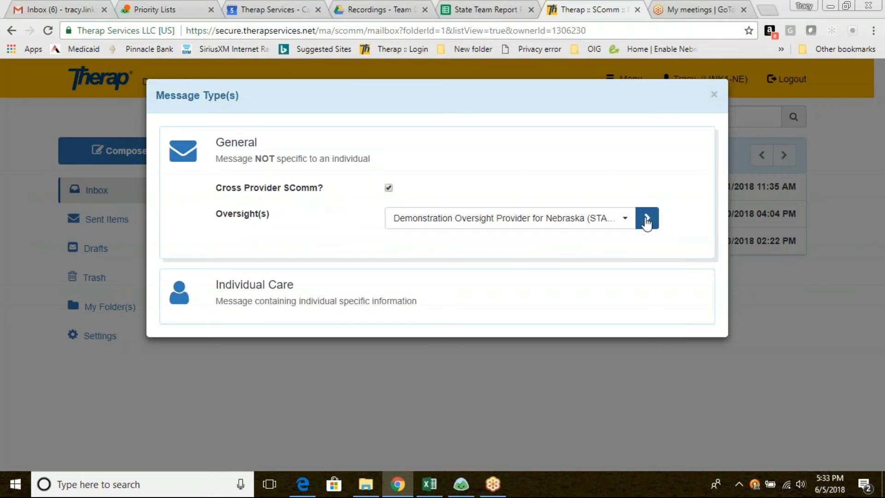
{"action": "left_click", "coordinate": [624, 222]}
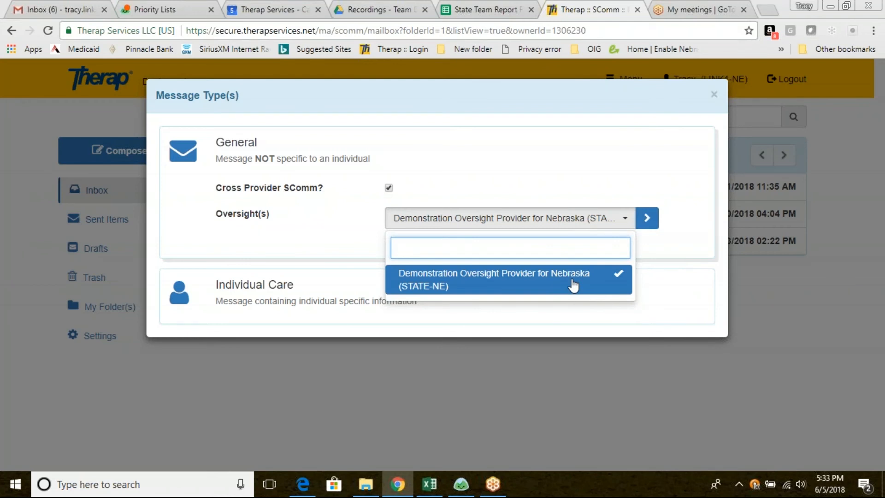
{"action": "left_click", "coordinate": [648, 220]}
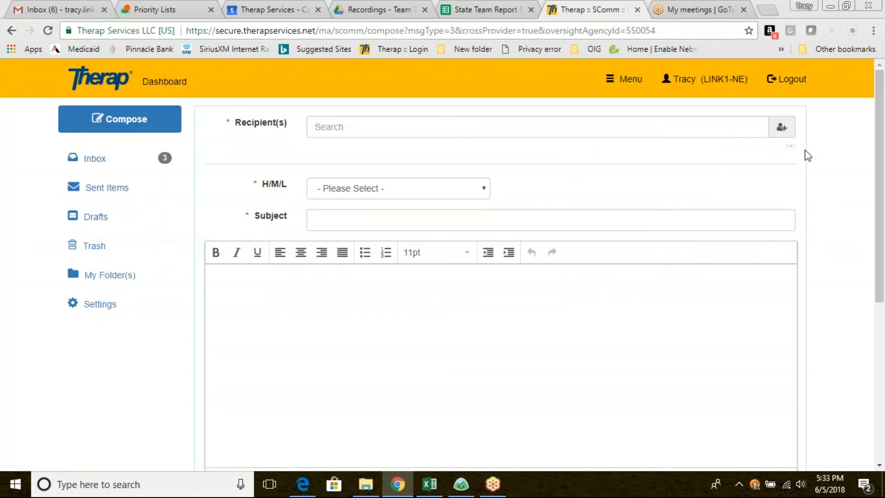
Search for a recipient by partial first name and add the matching Service Coordinator from Demonstration Oversight Provider for Nebraska
{"action": "left_click", "coordinate": [372, 128]}
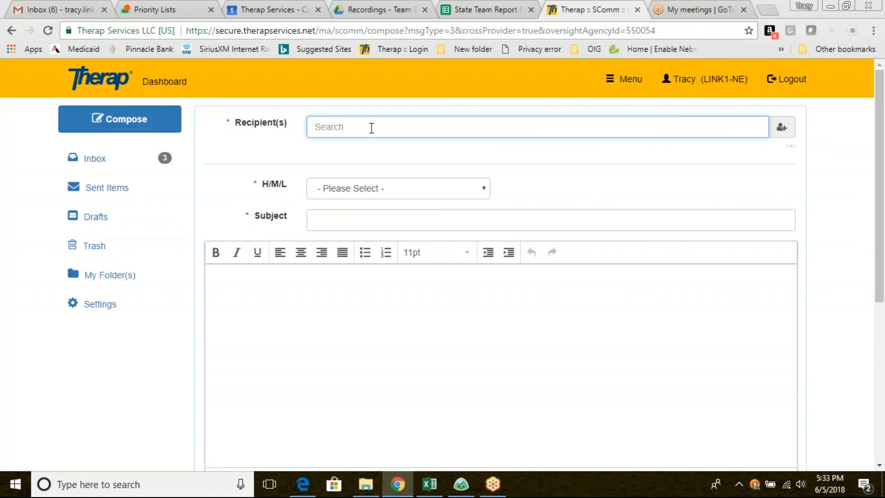
{"action": "type", "text": "Cal"}
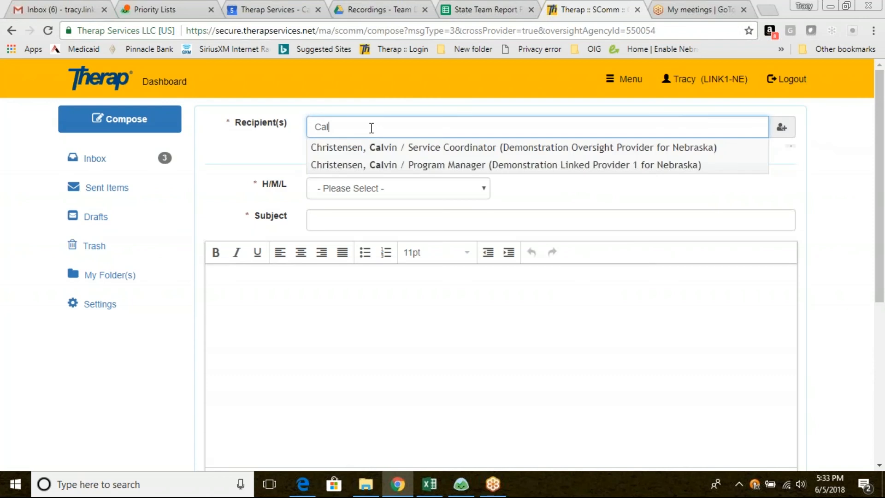
{"action": "left_click", "coordinate": [444, 147]}
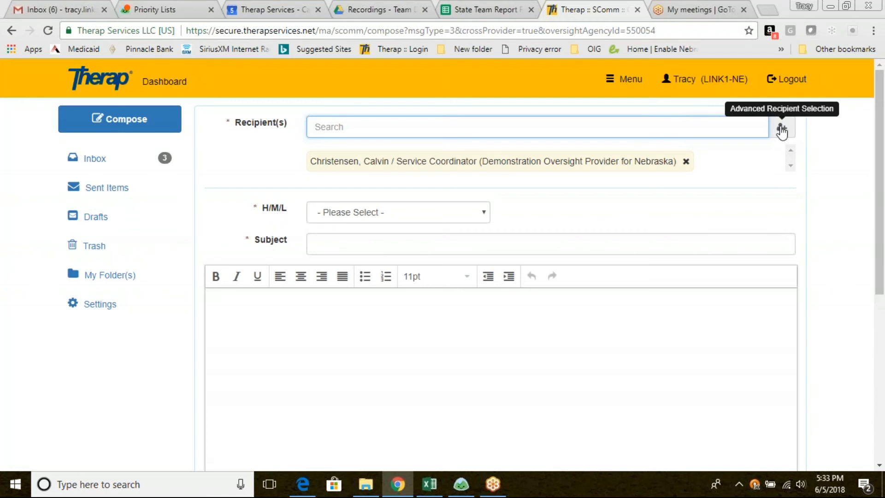
Show 100 records in the advanced recipient selection and add one Program Manager each from Demonstration Linked Provider 1 and Demonstration Oversight Provider for Nebraska
{"action": "left_click", "coordinate": [782, 128]}
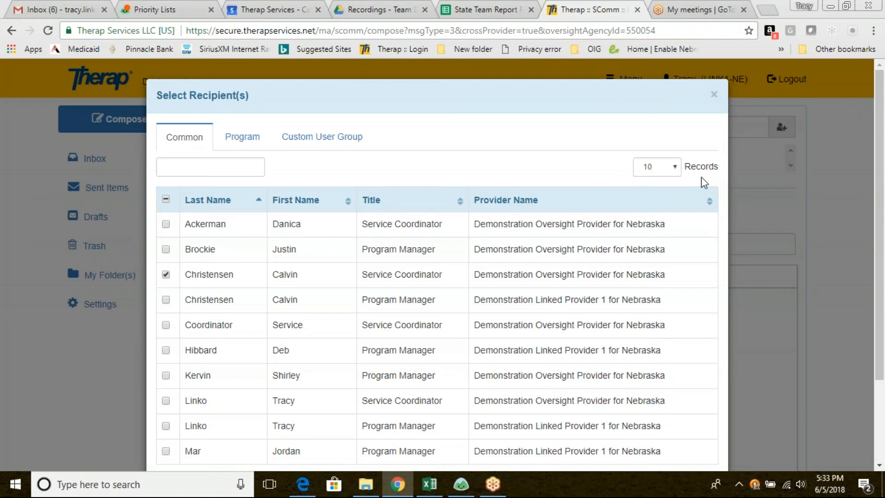
{"action": "left_click", "coordinate": [676, 168]}
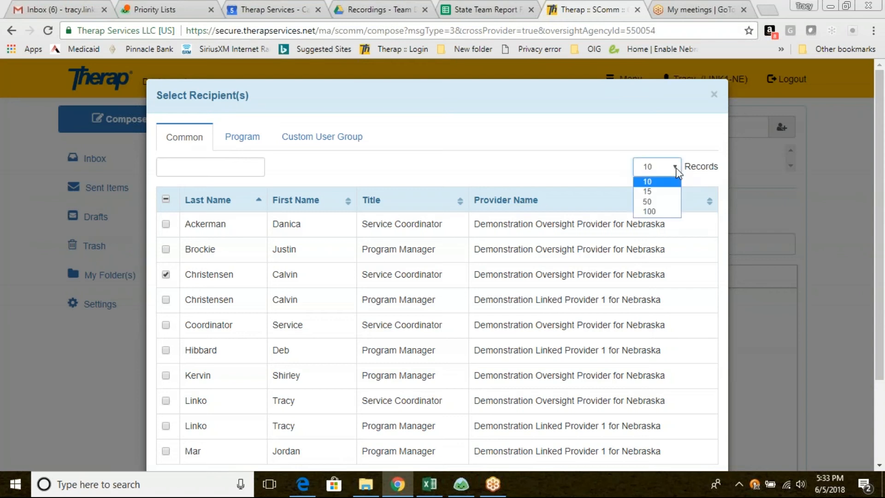
{"action": "left_click", "coordinate": [651, 212]}
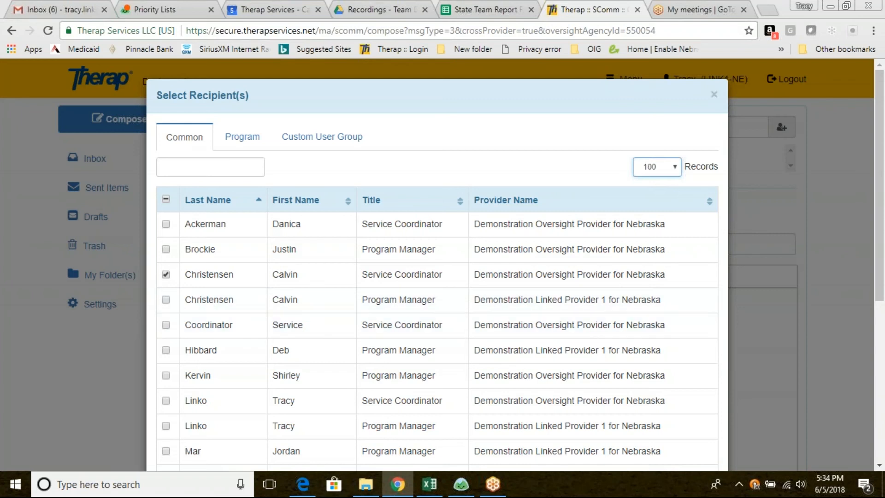
{"action": "left_click", "coordinate": [166, 351]}
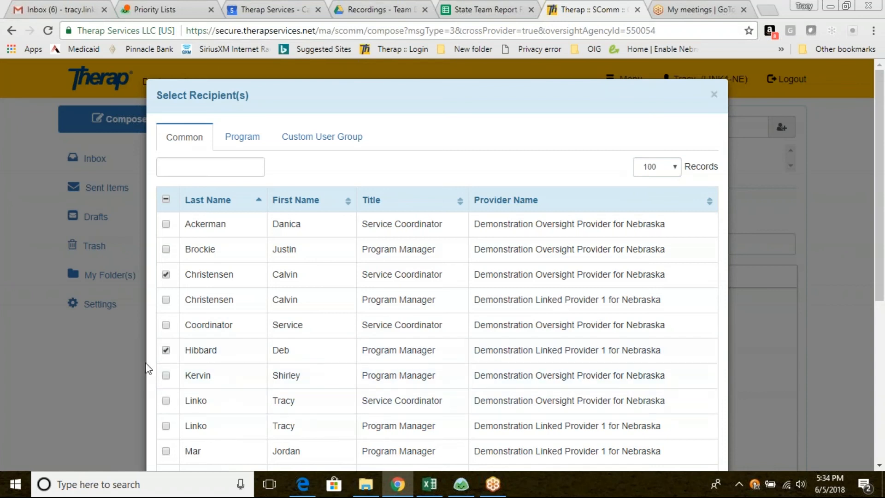
{"action": "left_click", "coordinate": [166, 375]}
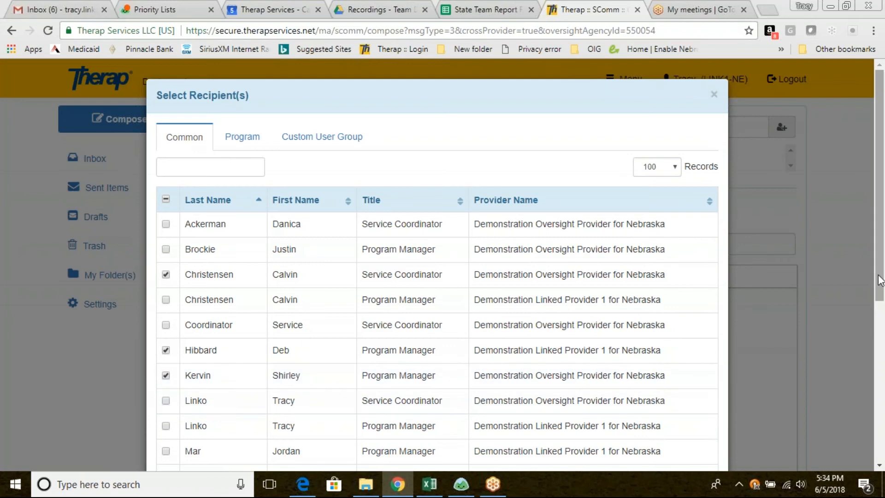
{"action": "left_click_drag", "start_coordinate": [879, 279], "coordinate": [883, 438]}
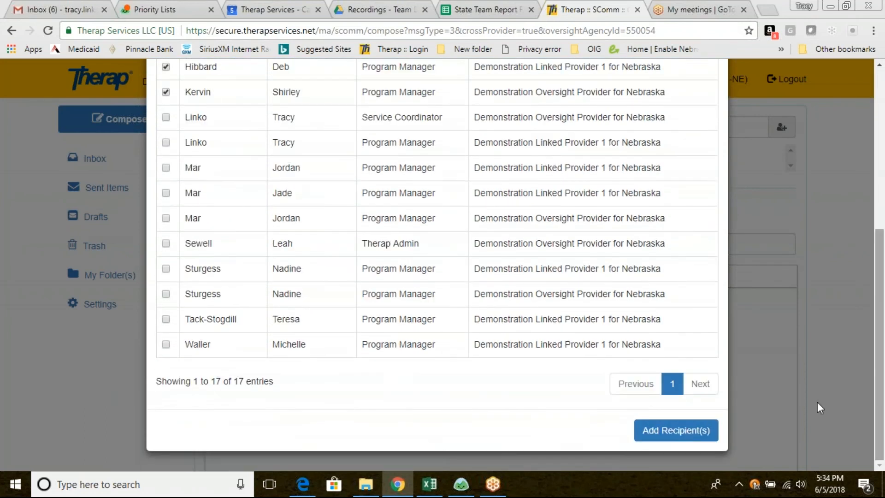
{"action": "left_click", "coordinate": [662, 431]}
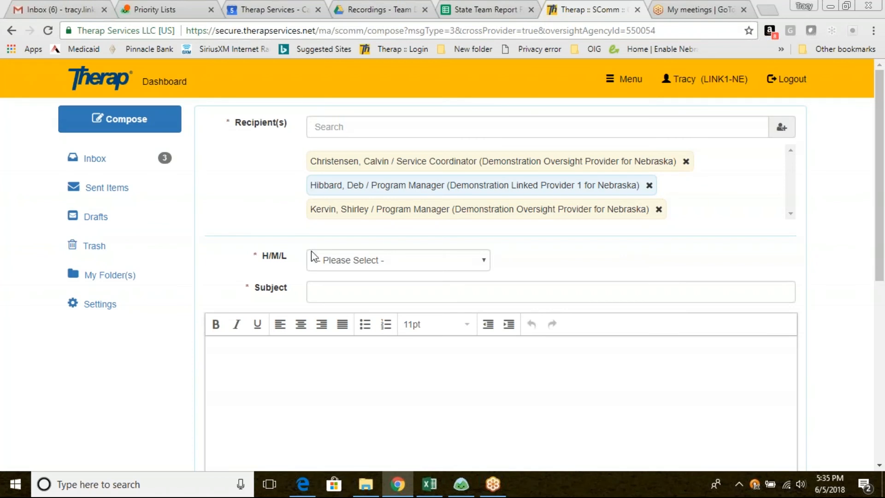
Set the message's H/M/L priority to Low and enter Scomm Demo as the subject
{"action": "left_click", "coordinate": [485, 261]}
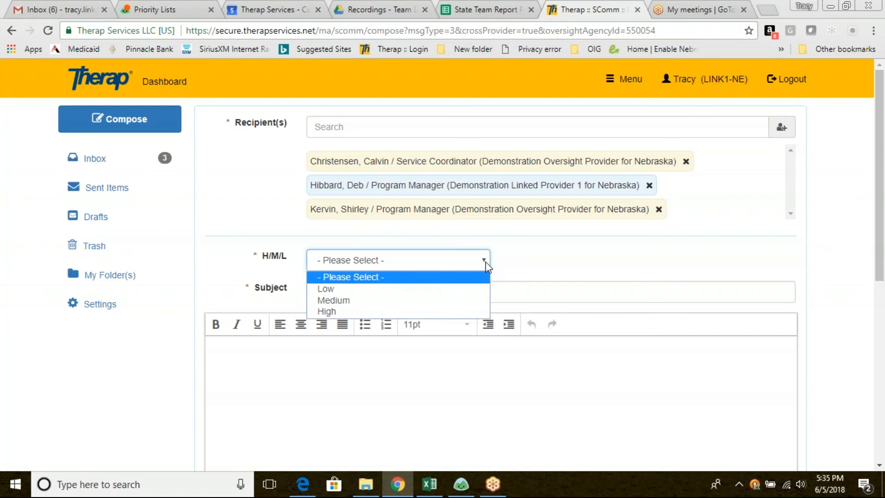
{"action": "left_click", "coordinate": [446, 289]}
{"action": "left_click", "coordinate": [378, 292]}
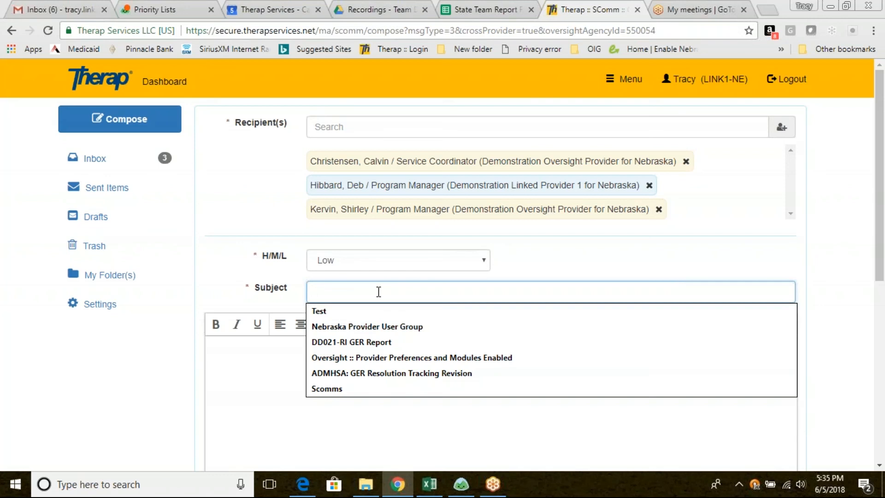
{"action": "type", "text": "Sc"}
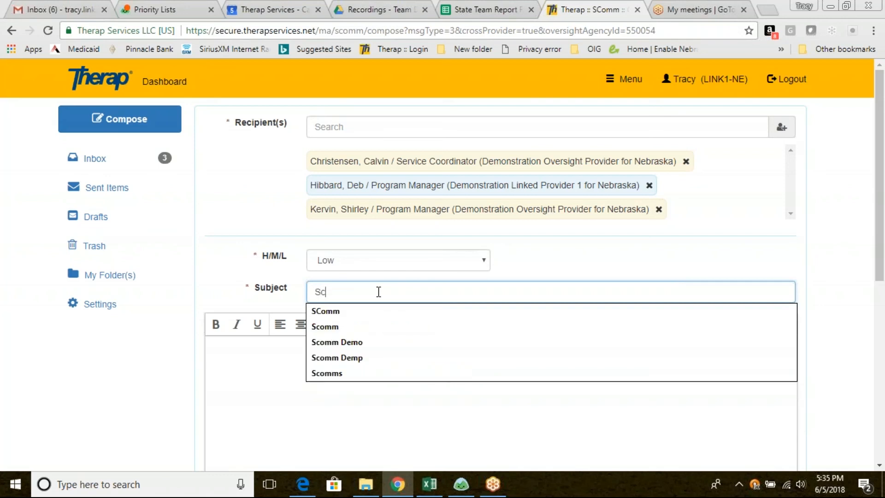
{"action": "type", "text": "omm Demo"}
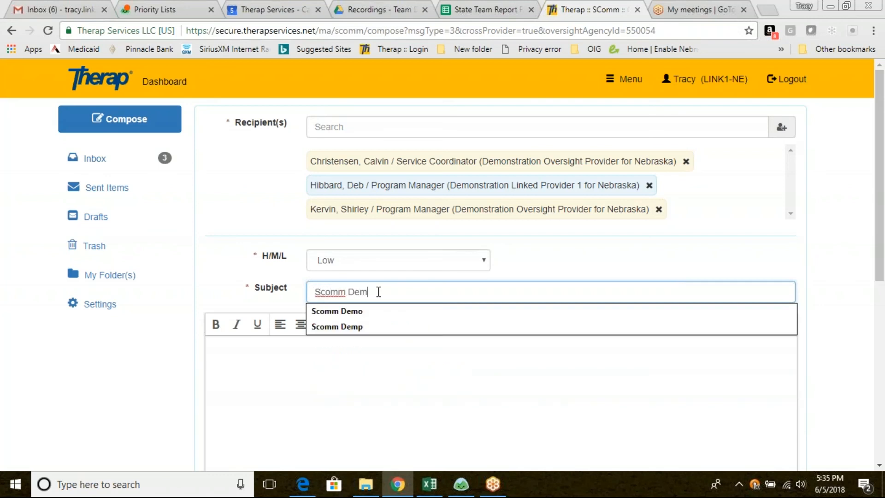
Write Demo for Scomms as the message body and send the message without attachments
{"action": "left_click", "coordinate": [264, 371]}
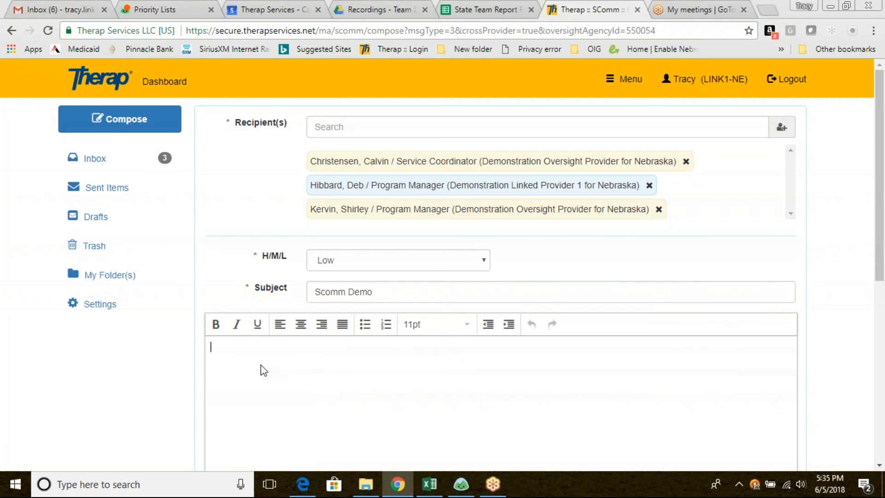
{"action": "type", "text": "Demo for Scomms"}
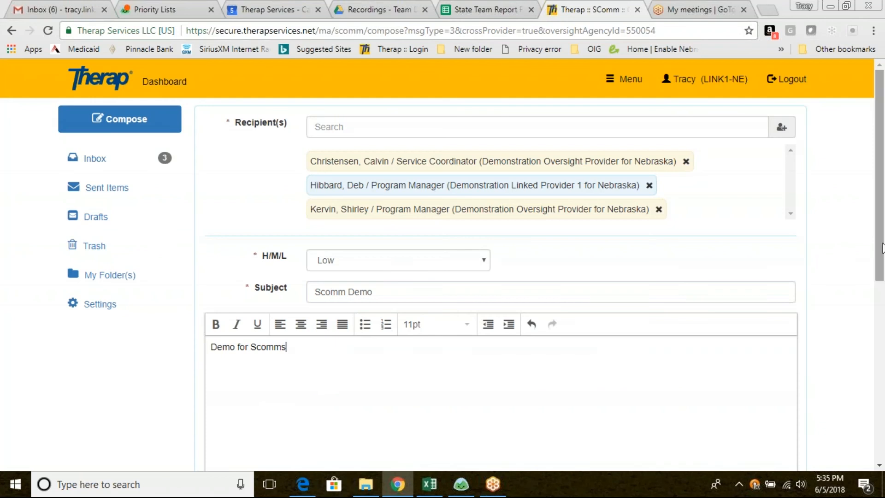
{"action": "scroll", "coordinate": [882, 248], "scroll_direction": "down", "scroll_amount": 5}
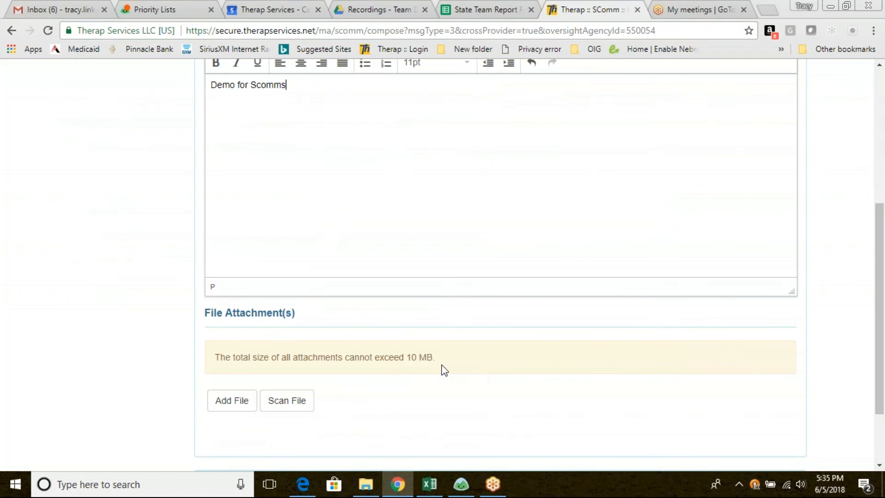
{"action": "scroll", "coordinate": [883, 391], "scroll_direction": "down", "scroll_amount": 2}
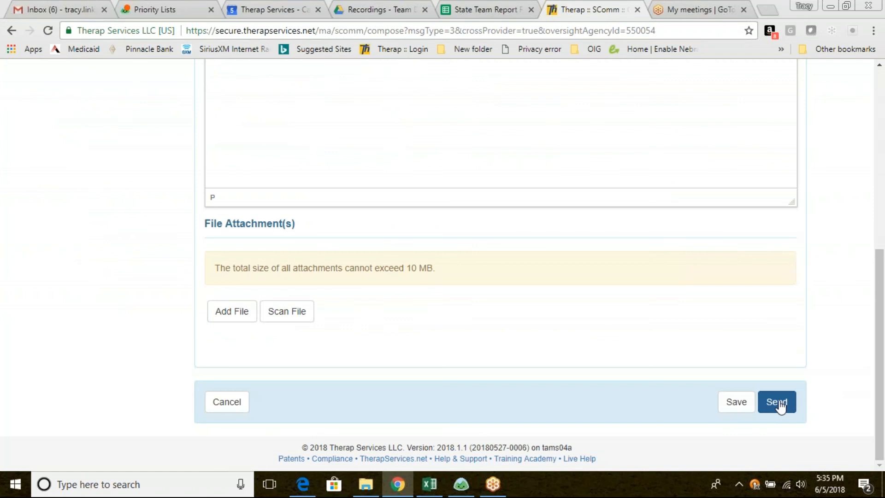
{"action": "left_click", "coordinate": [778, 402]}
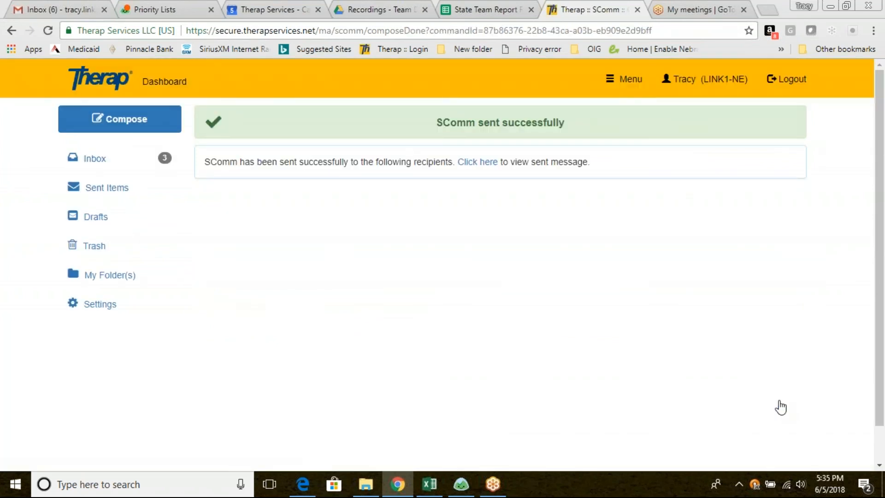
Start an Individual Care cross-provider message for the individual found by partial first name, keeping Demonstration Oversight Provider for Nebraska as the oversight
{"action": "left_click", "coordinate": [138, 125]}
{"action": "left_click", "coordinate": [239, 210]}
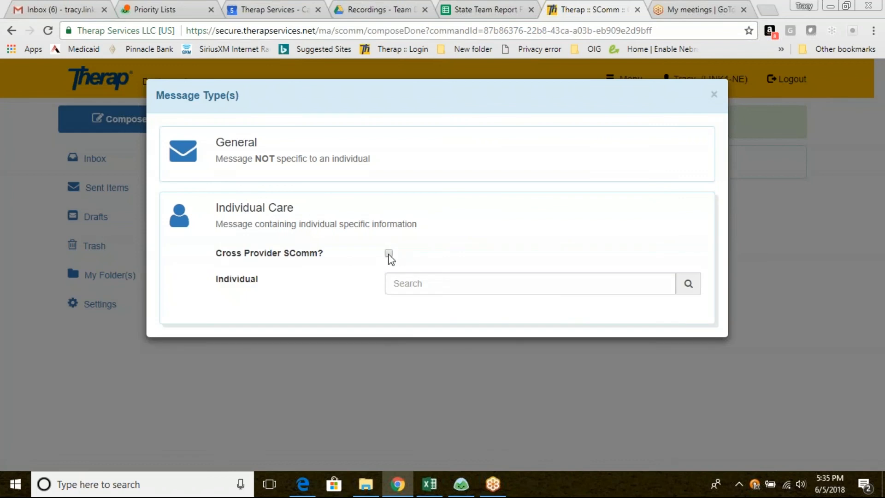
{"action": "left_click", "coordinate": [389, 254]}
{"action": "left_click", "coordinate": [410, 288]}
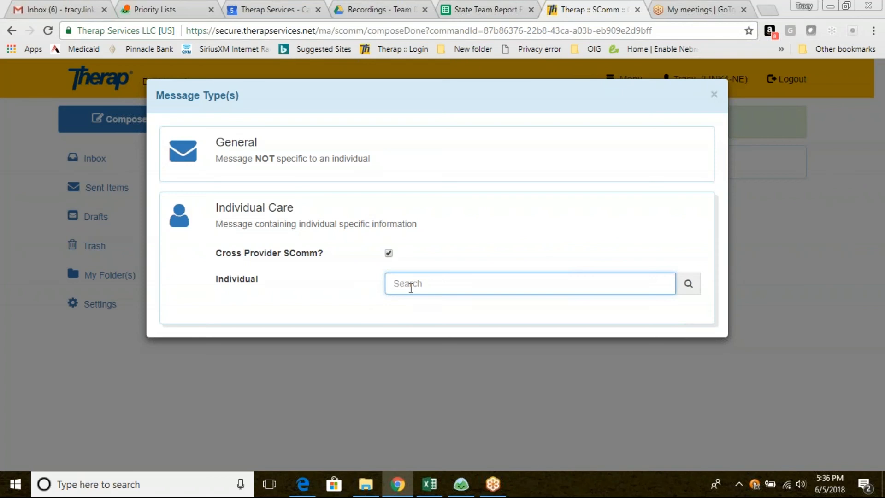
{"action": "type", "text": "Cal"}
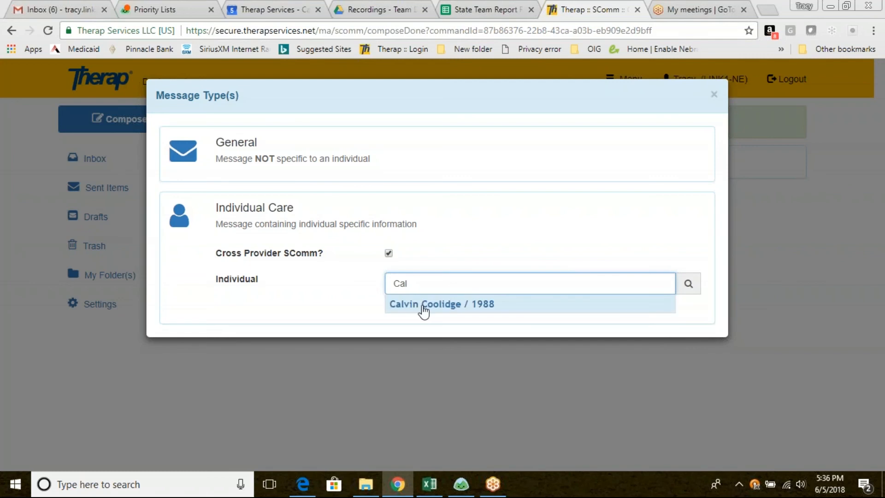
{"action": "left_click", "coordinate": [424, 306]}
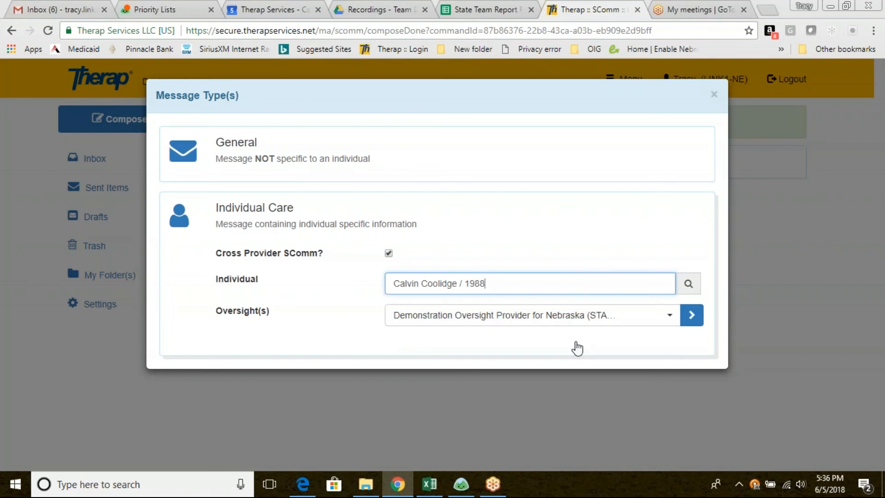
{"action": "left_click", "coordinate": [693, 317]}
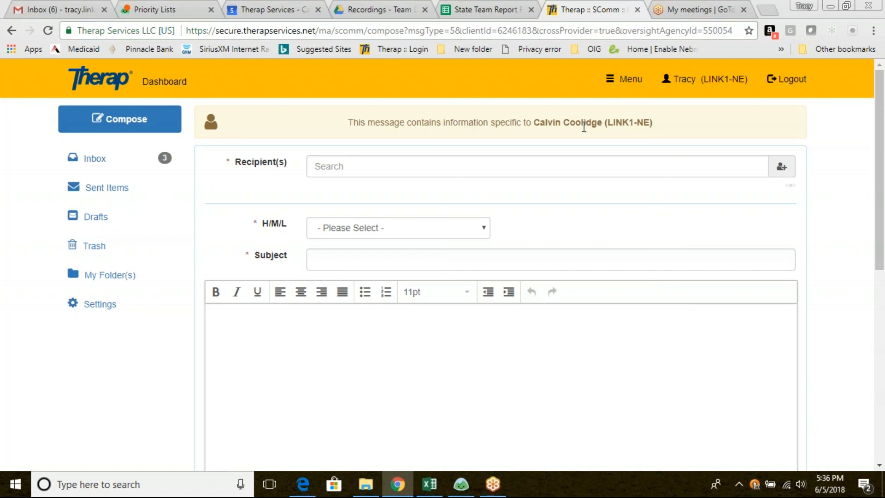
Add two Program Managers and the Therap Admin from the Oversight Provider, plus one Linked Provider 1 Program Manager, using advanced recipient selection
{"action": "left_click", "coordinate": [782, 169]}
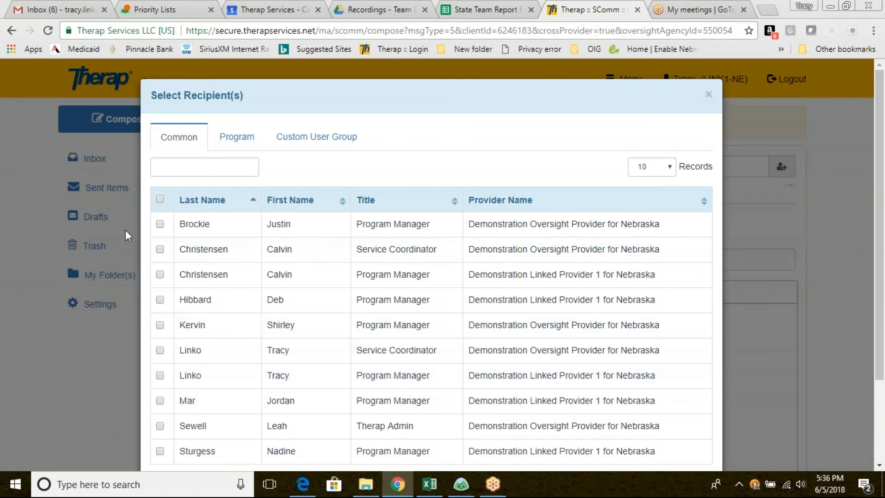
{"action": "left_click", "coordinate": [161, 225]}
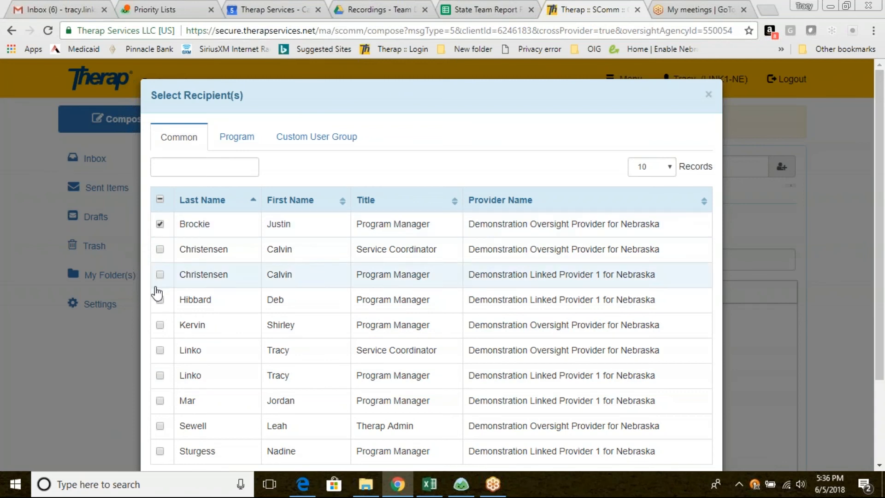
{"action": "left_click", "coordinate": [159, 302]}
{"action": "left_click", "coordinate": [160, 326]}
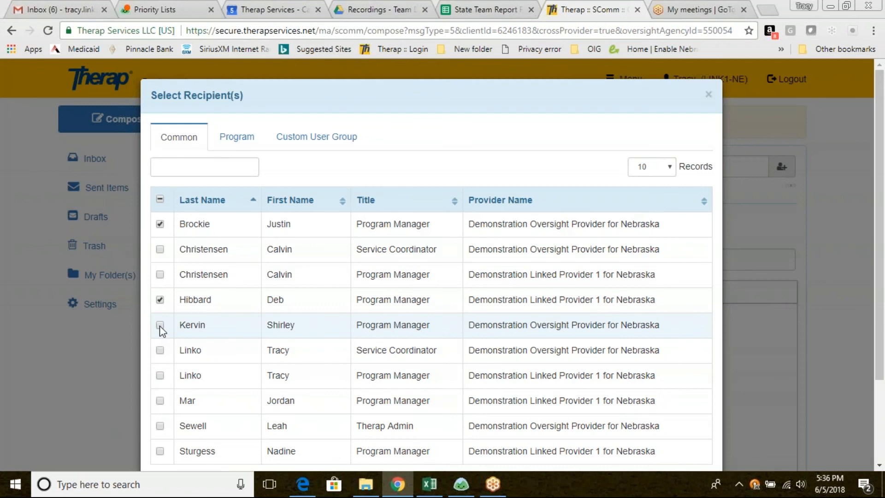
{"action": "left_click", "coordinate": [160, 426]}
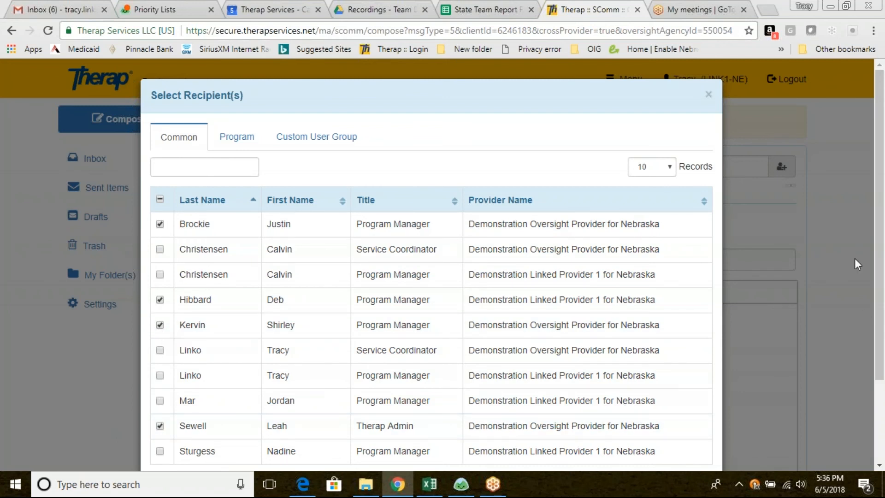
{"action": "scroll", "coordinate": [738, 351], "scroll_direction": "down", "scroll_amount": 2}
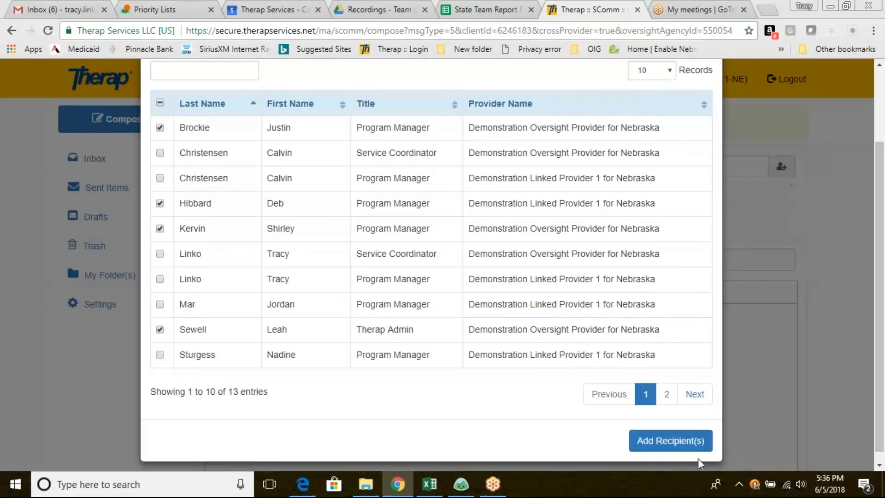
{"action": "left_click", "coordinate": [671, 442]}
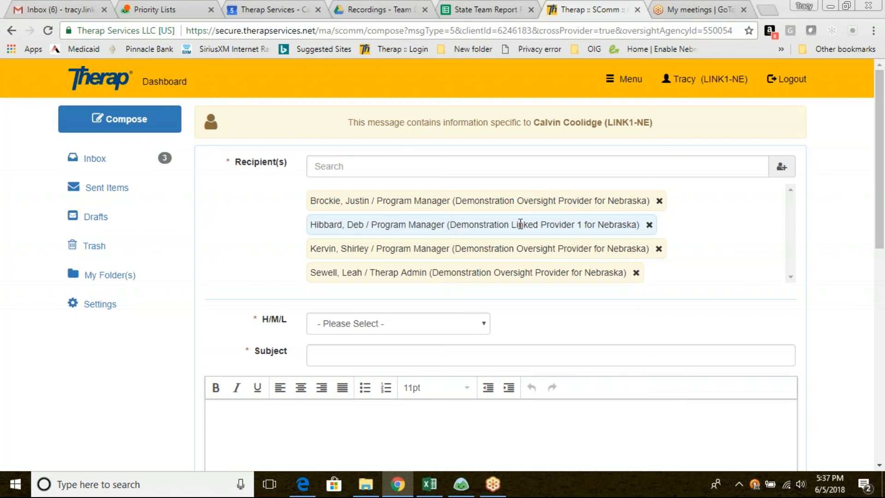
Set the priority to Medium, enter GER as the subject and write GER Followup as the message body
{"action": "left_click", "coordinate": [364, 326]}
{"action": "left_click", "coordinate": [349, 368]}
{"action": "left_click", "coordinate": [338, 360]}
{"action": "type", "text": "GER"}
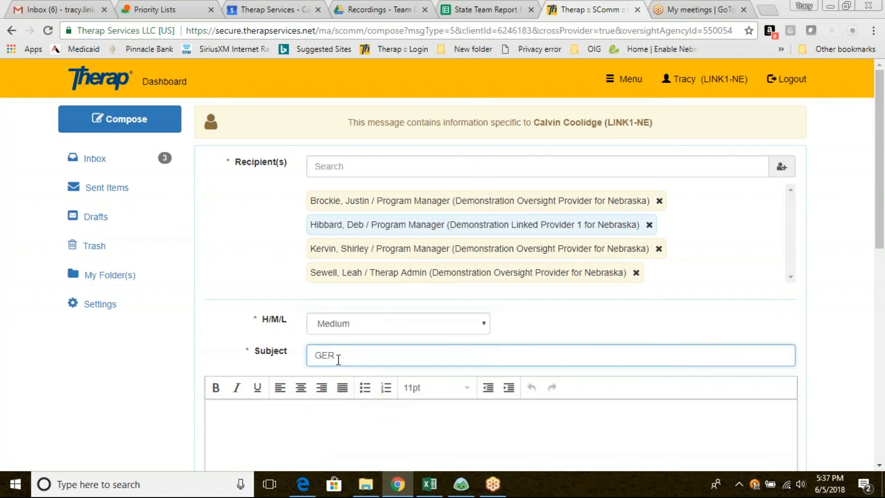
{"action": "left_click", "coordinate": [253, 418]}
{"action": "type", "text": "GER Followup"}
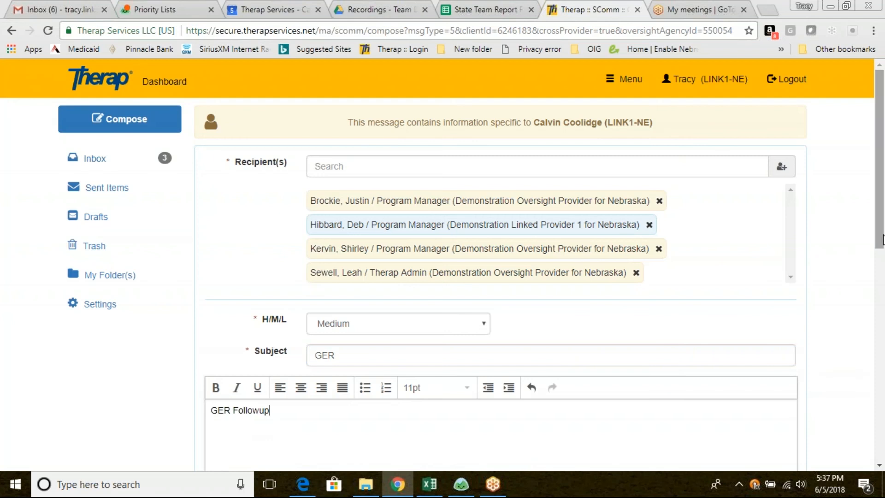
Choose General Event Reports (GER) as the Therap form attachment type and open its form search
{"action": "left_click_drag", "start_coordinate": [883, 239], "coordinate": [883, 441]}
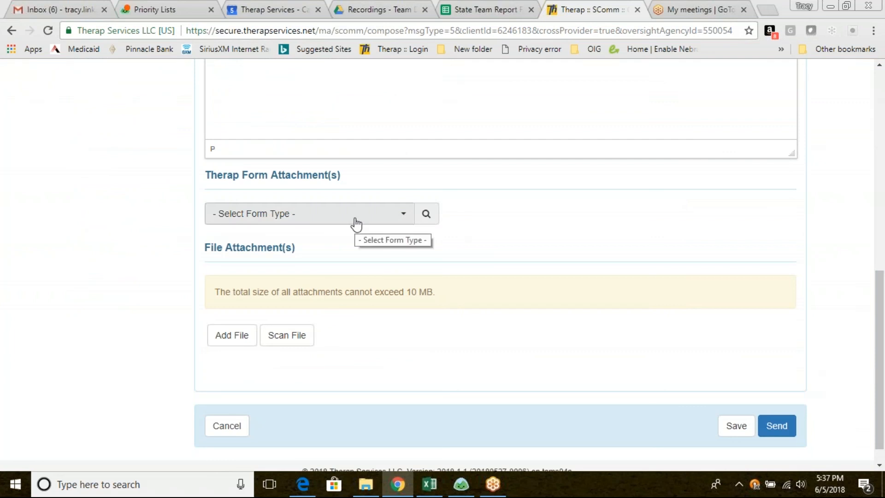
{"action": "left_click", "coordinate": [405, 217]}
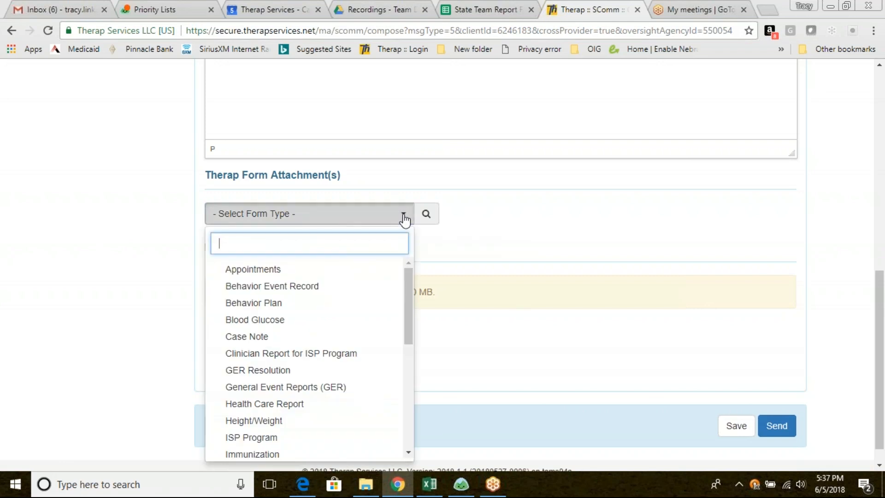
{"action": "left_click", "coordinate": [297, 390]}
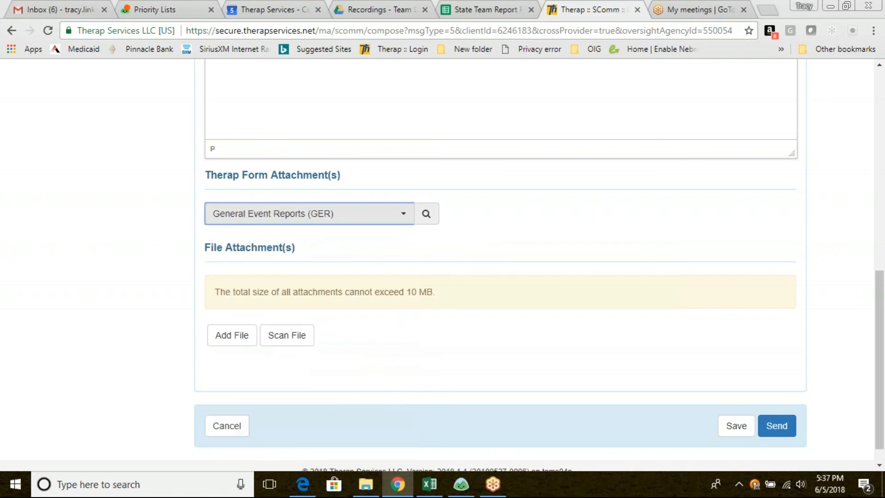
{"action": "left_click", "coordinate": [426, 214]}
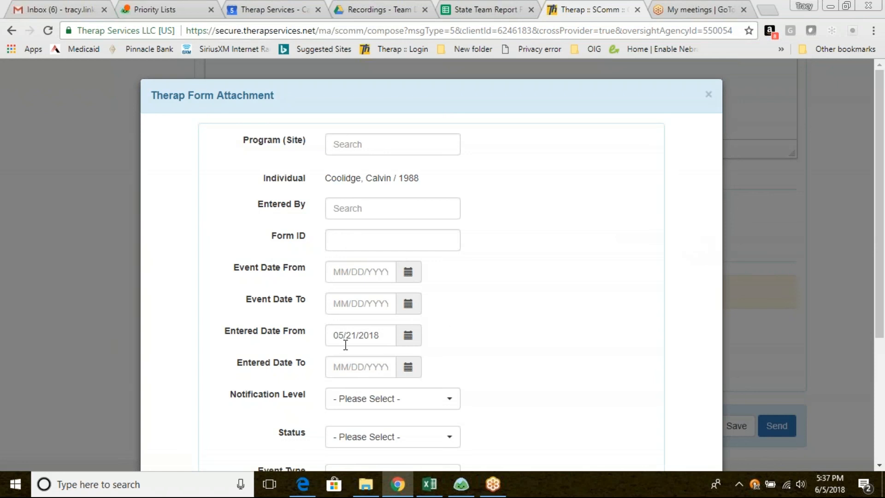
Set the form search's Entered Date From to 10/01/2017 and Entered Date To to 12/31/2017
{"action": "triple_click", "coordinate": [393, 335]}
{"action": "type", "text": "10"}
{"action": "left_click", "coordinate": [360, 364]}
{"action": "left_click", "coordinate": [356, 367]}
{"action": "type", "text": "12/31/2017"}
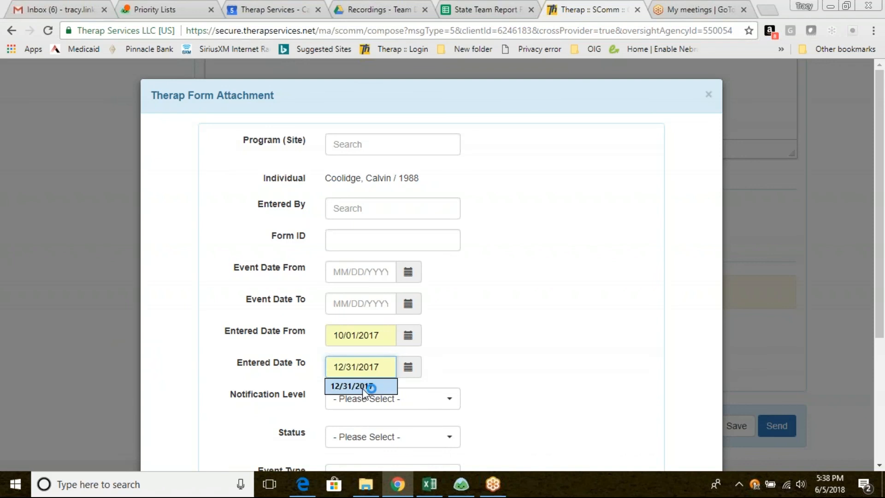
{"action": "left_click", "coordinate": [362, 388]}
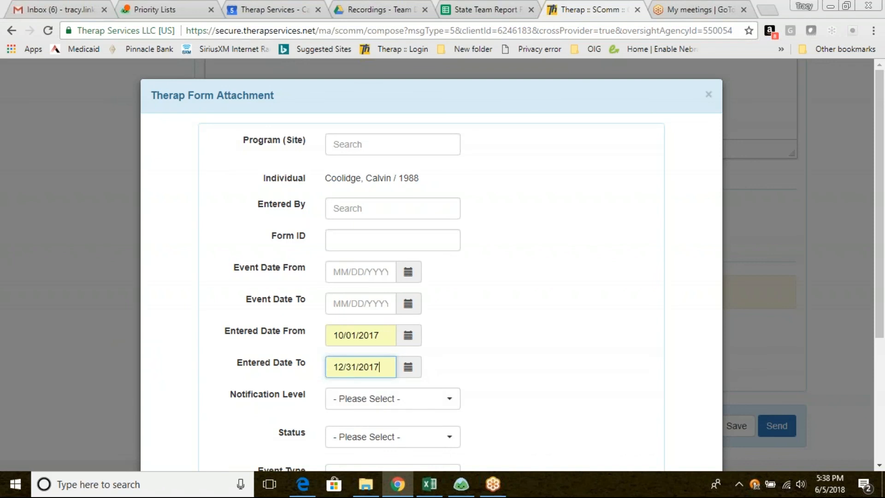
Run the GER search with the current entered-date range and return to the search criteria
{"action": "left_click_drag", "start_coordinate": [882, 271], "coordinate": [884, 392]}
{"action": "left_click", "coordinate": [630, 413]}
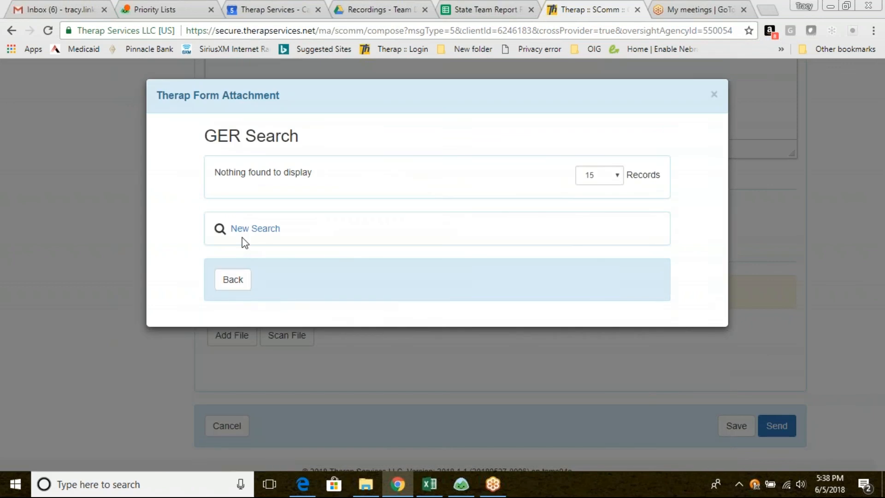
{"action": "left_click", "coordinate": [234, 285]}
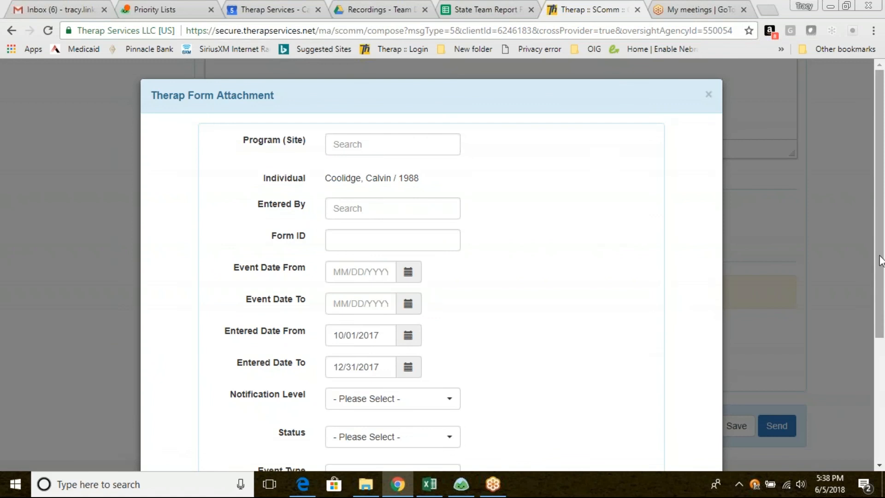
Set the form search's Entered Date To to 05/31/2018 and run the GER search
{"action": "scroll", "coordinate": [493, 242], "scroll_direction": "down", "scroll_amount": 3}
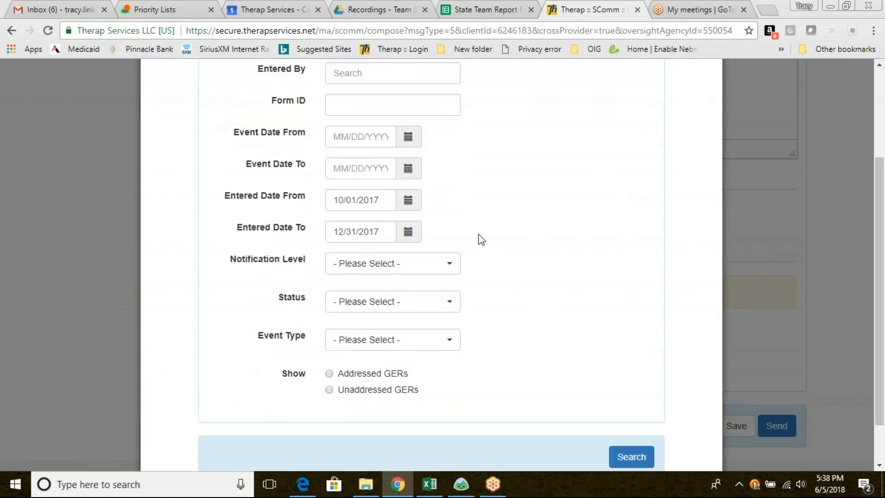
{"action": "left_click", "coordinate": [408, 231]}
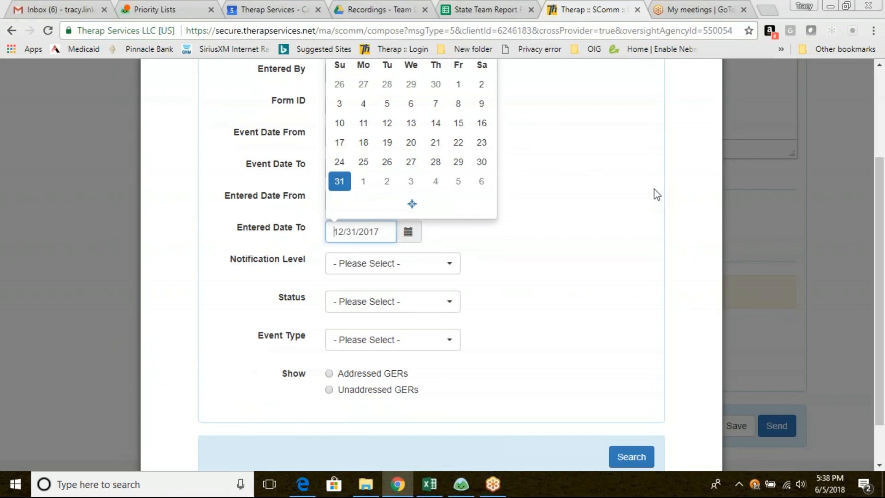
{"action": "scroll", "coordinate": [528, 162], "scroll_direction": "up", "scroll_amount": 3}
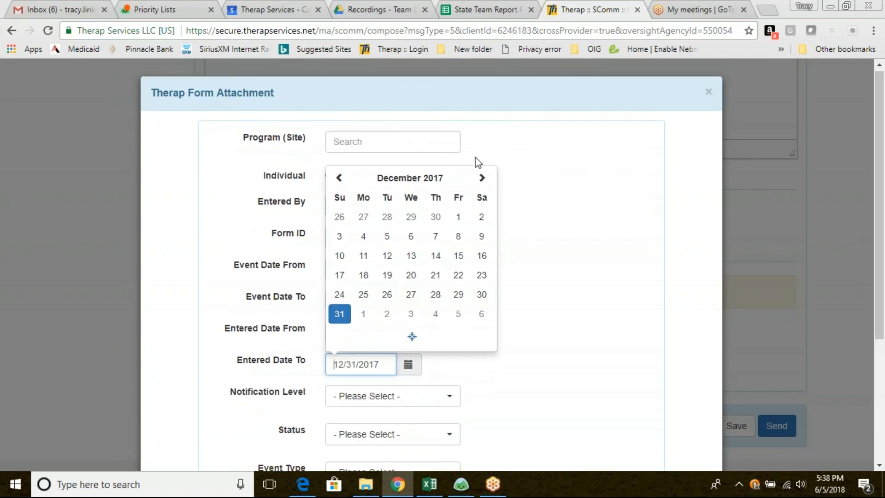
{"action": "left_click", "coordinate": [483, 179]}
{"action": "left_click", "coordinate": [483, 179]}
{"action": "left_click", "coordinate": [483, 179]}
{"action": "left_click", "coordinate": [482, 179]}
{"action": "left_click", "coordinate": [482, 179]}
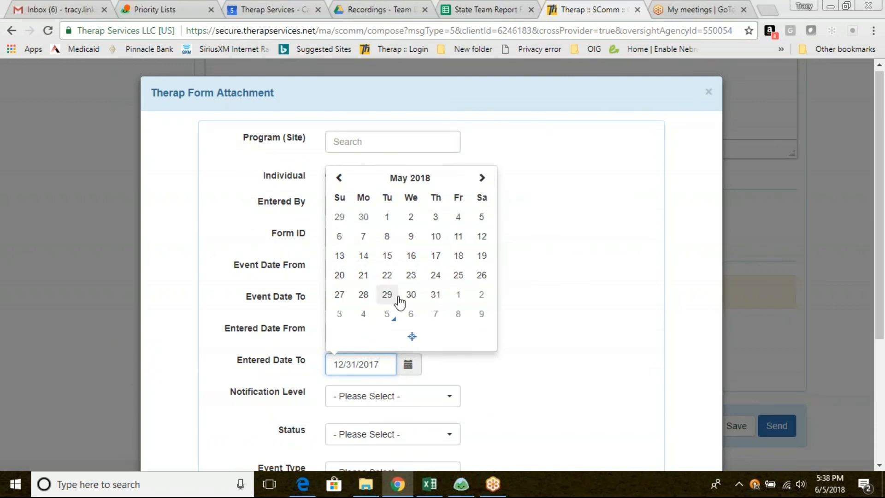
{"action": "left_click", "coordinate": [435, 296]}
{"action": "left_click_drag", "start_coordinate": [881, 253], "coordinate": [881, 366]}
{"action": "left_click", "coordinate": [632, 420]}
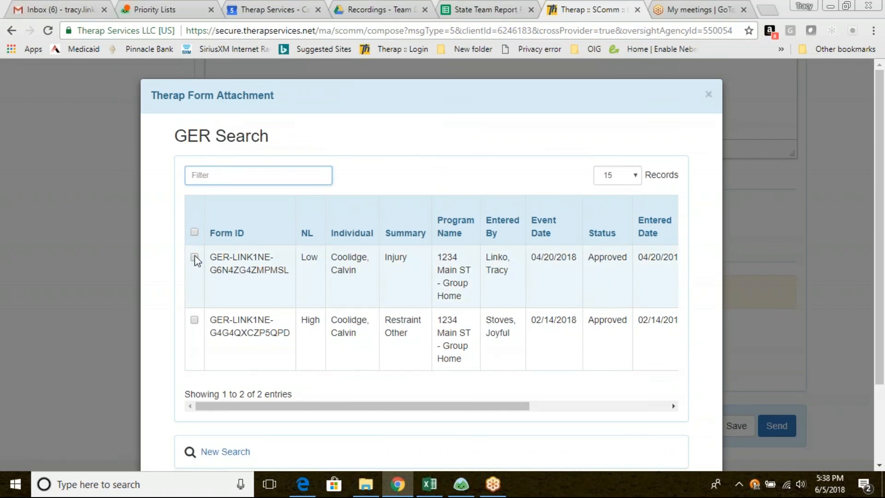
Select all the General Event Reports in the search results and attach them to the message
{"action": "left_click", "coordinate": [194, 233]}
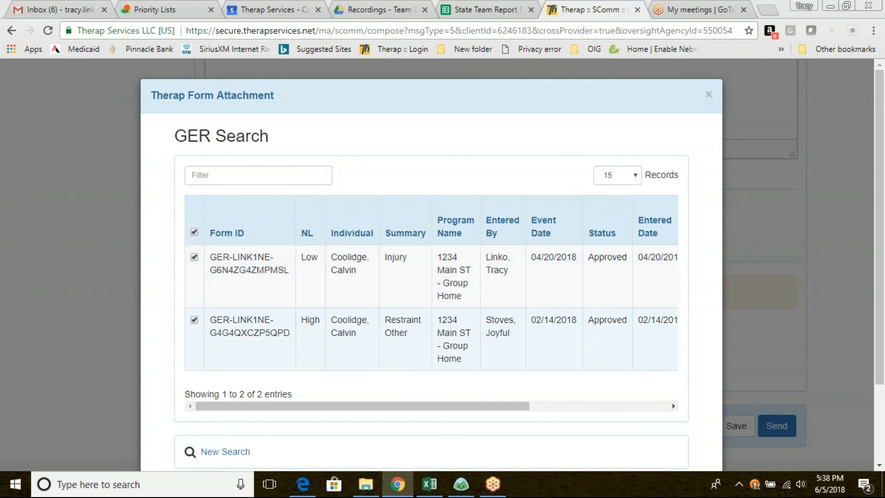
{"action": "scroll", "coordinate": [882, 277], "scroll_direction": "down", "scroll_amount": 2}
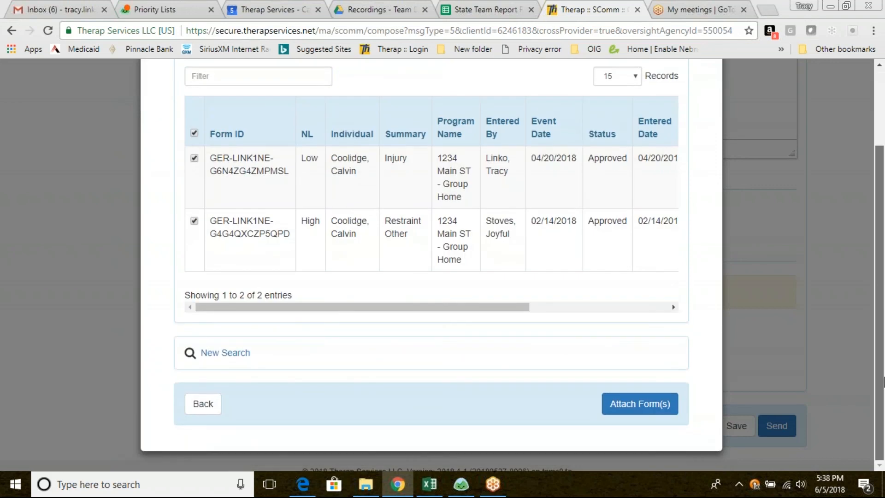
{"action": "left_click", "coordinate": [639, 408]}
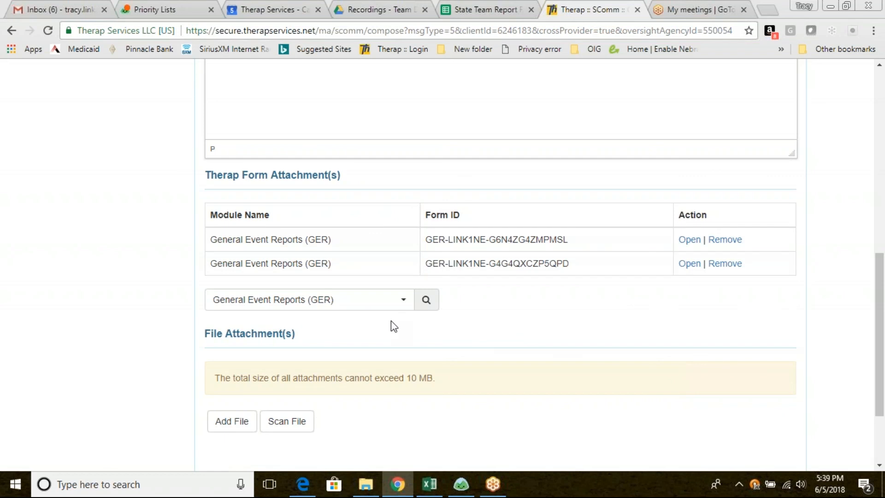
Choose T-Log as the Therap form attachment type and open its form search
{"action": "left_click", "coordinate": [406, 304]}
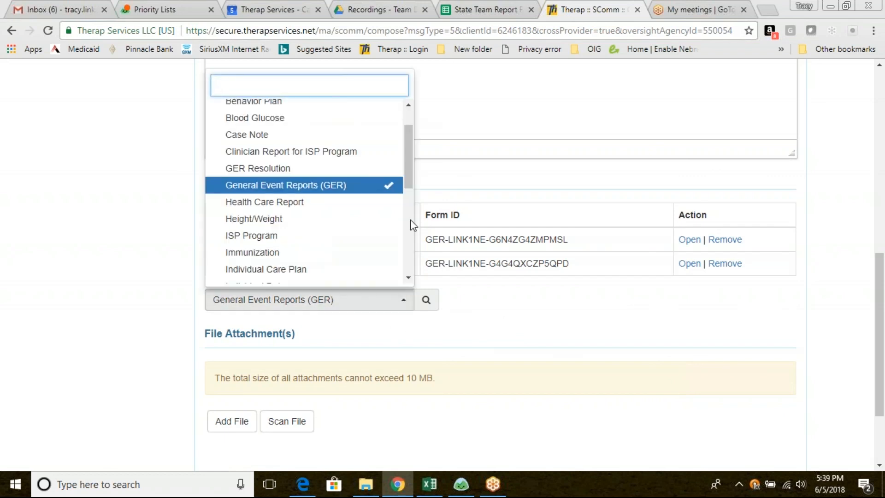
{"action": "scroll", "coordinate": [408, 172], "scroll_direction": "up", "scroll_amount": 2}
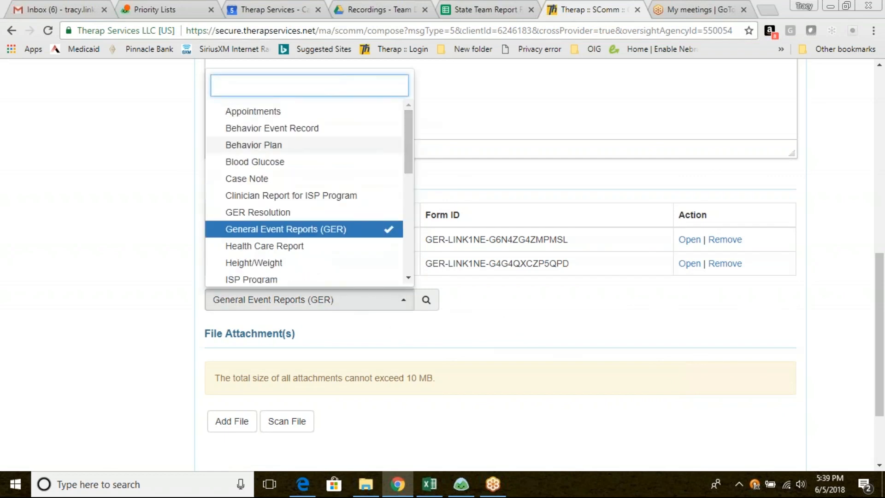
{"action": "left_click_drag", "start_coordinate": [406, 140], "coordinate": [407, 239]}
{"action": "left_click", "coordinate": [296, 246]}
{"action": "left_click", "coordinate": [427, 304]}
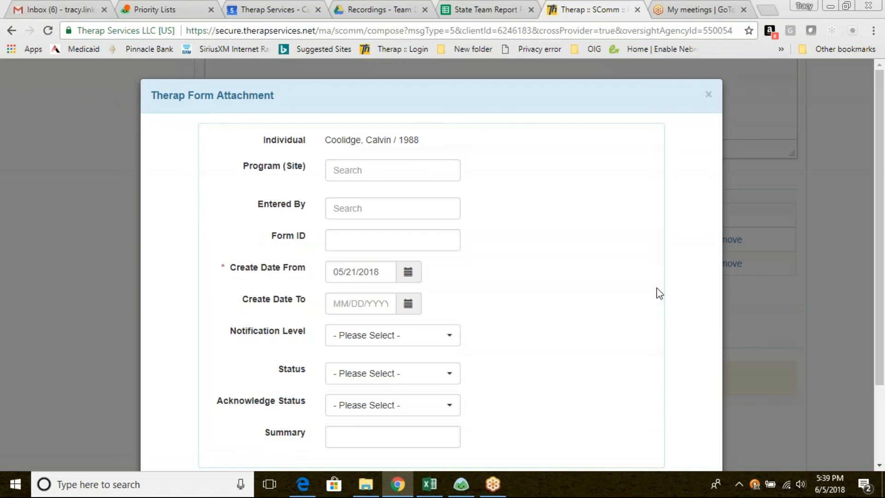
Search for T-Logs with Create Date From set to 05/01/2018 and attach the Day T-Log created 05/23/2018
{"action": "left_click", "coordinate": [409, 274]}
{"action": "left_click", "coordinate": [387, 337]}
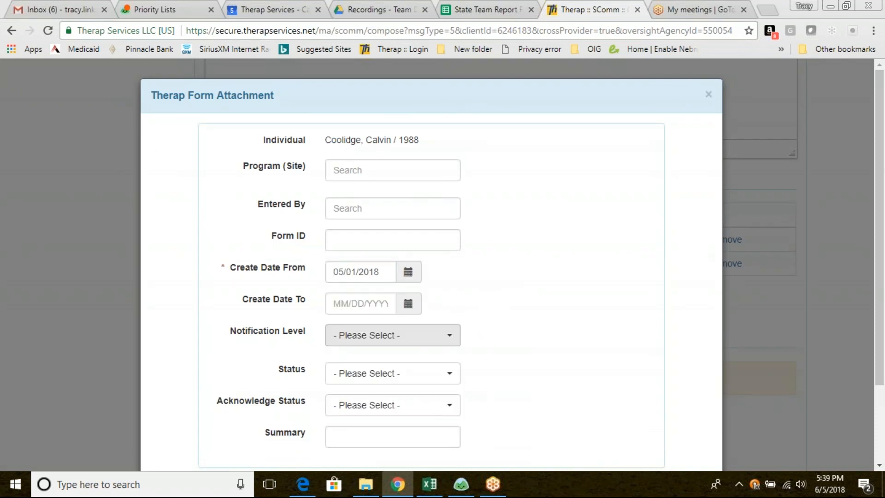
{"action": "scroll", "coordinate": [881, 276], "scroll_direction": "down", "scroll_amount": 3}
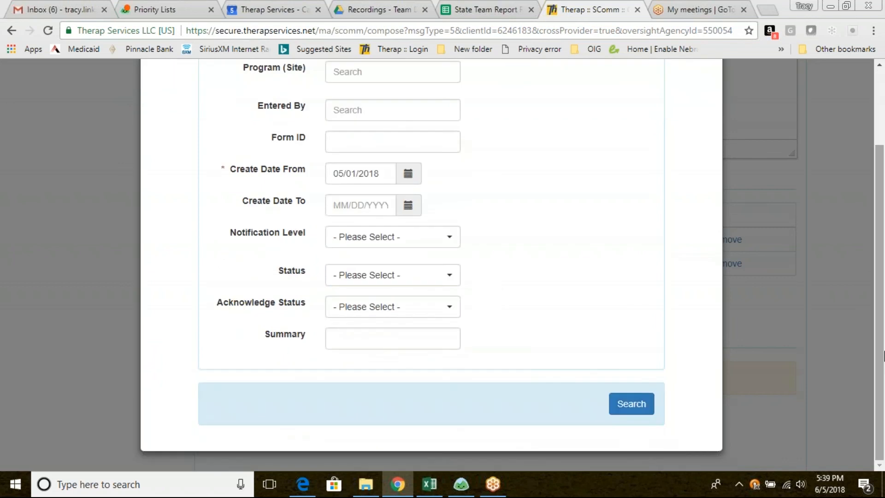
{"action": "left_click", "coordinate": [630, 406]}
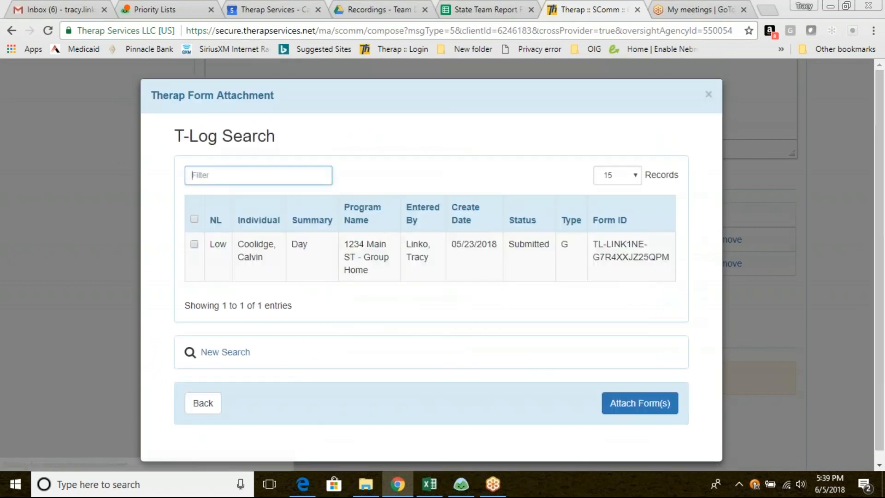
{"action": "left_click", "coordinate": [195, 244]}
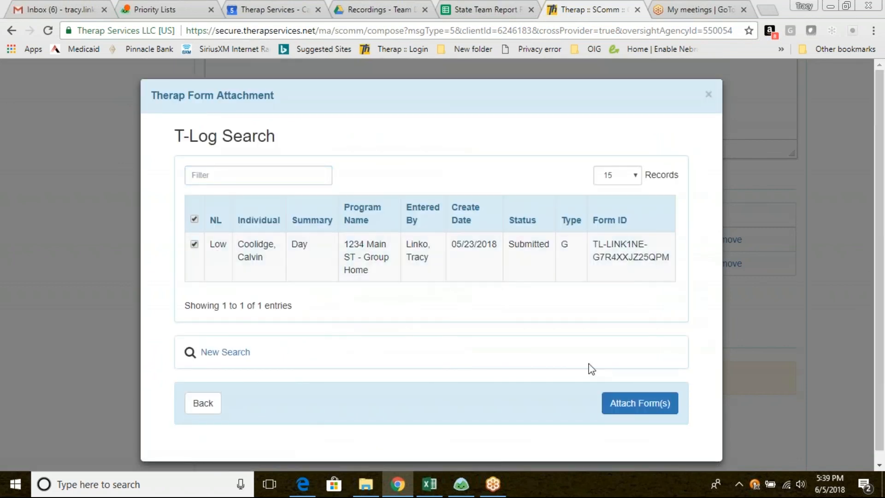
{"action": "left_click", "coordinate": [630, 405]}
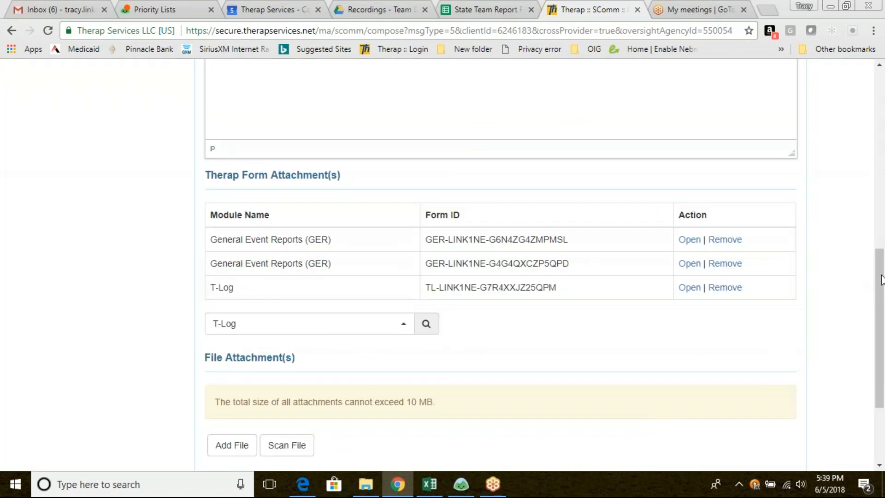
View the Add File options for the message's file attachments and cancel without adding a file
{"action": "scroll", "coordinate": [882, 271], "scroll_direction": "down", "scroll_amount": 3}
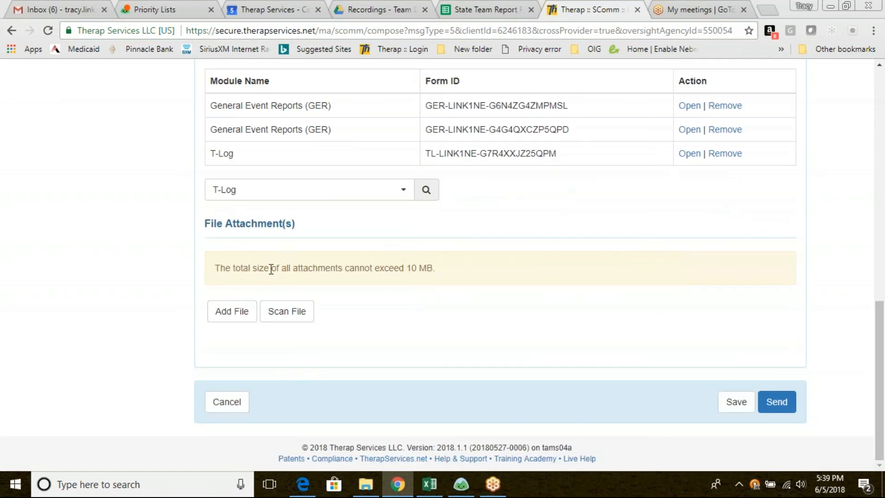
{"action": "left_click", "coordinate": [236, 317]}
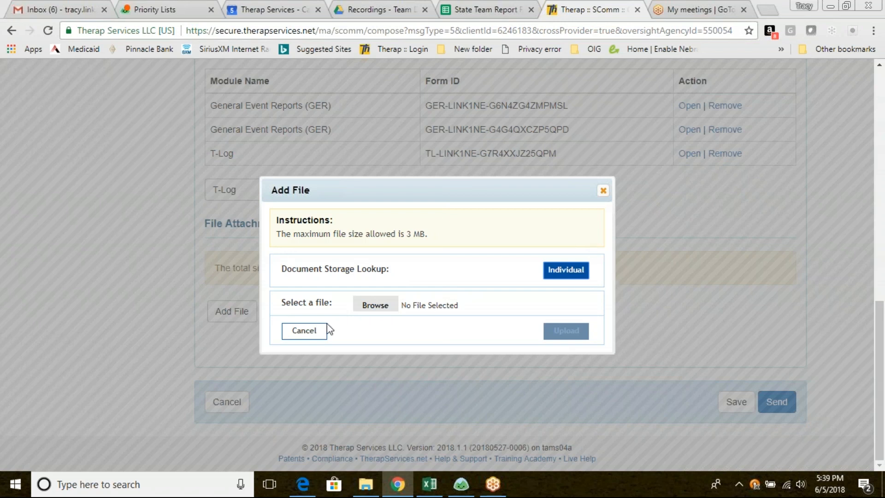
{"action": "left_click", "coordinate": [291, 335]}
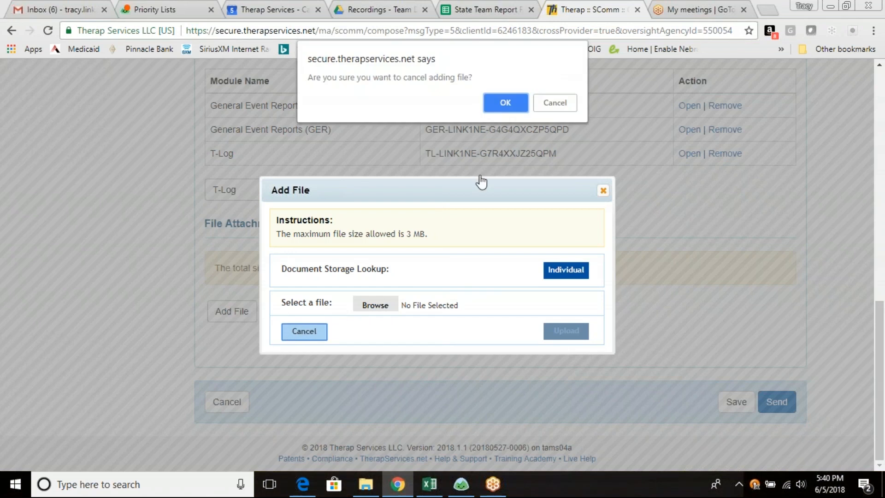
{"action": "left_click", "coordinate": [549, 107]}
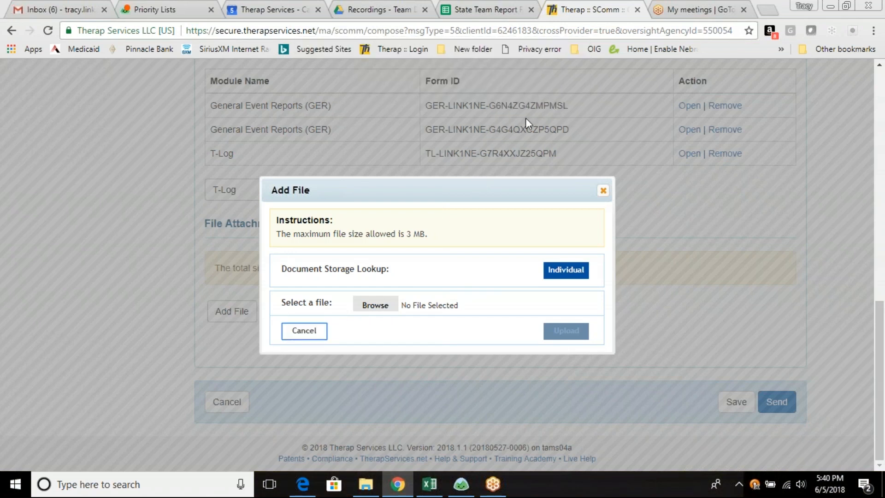
{"action": "left_click", "coordinate": [295, 335]}
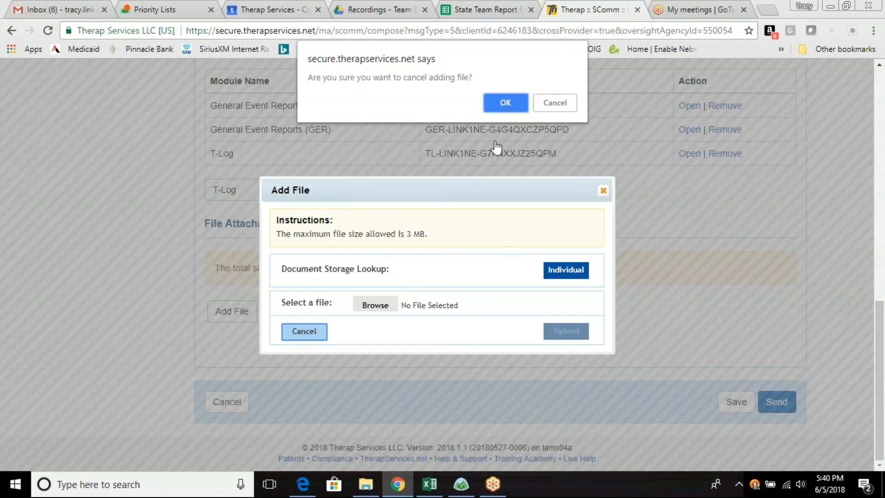
{"action": "left_click", "coordinate": [510, 104]}
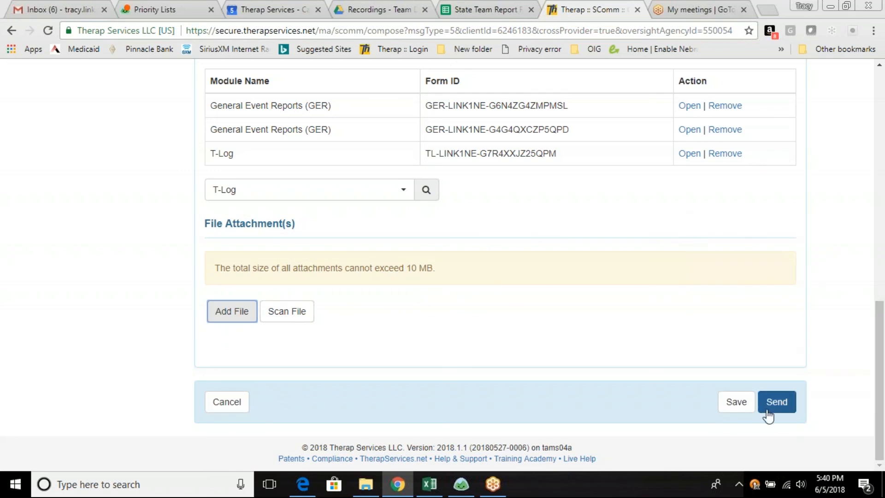
Send the Individual Care message with its attached forms and go to the inbox
{"action": "left_click", "coordinate": [775, 406]}
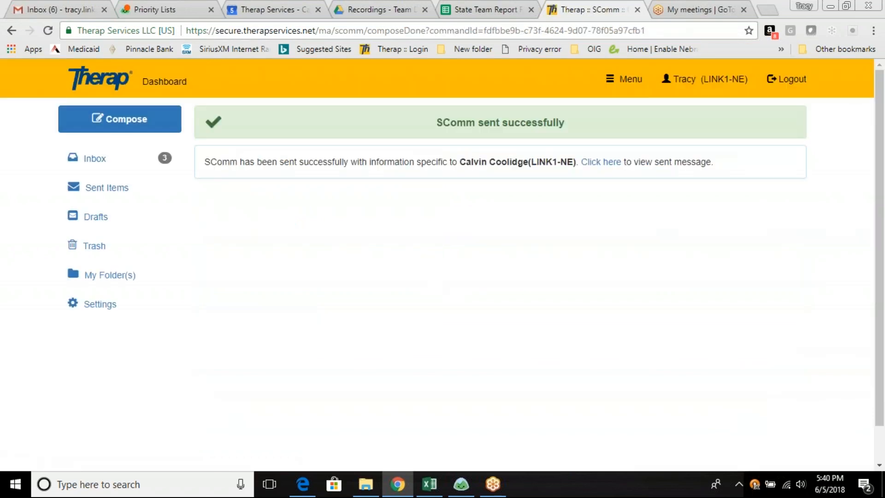
{"action": "left_click", "coordinate": [94, 161]}
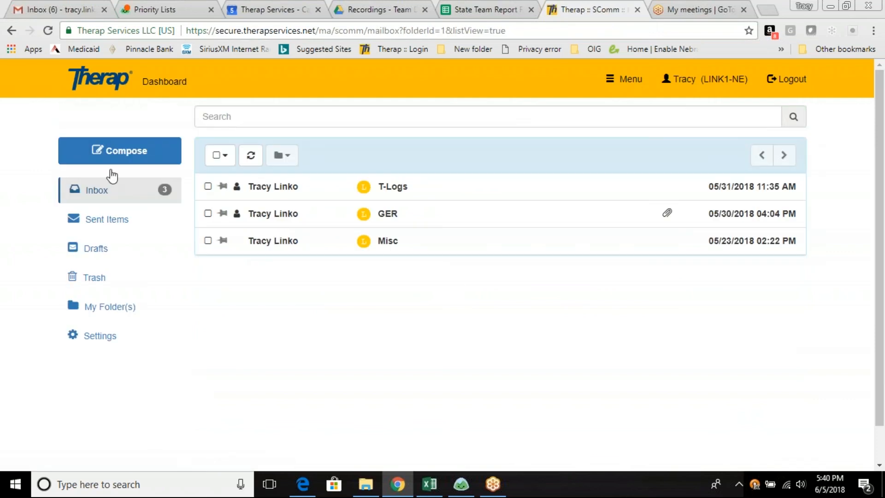
Open the GER message sent 05/30/2018 from the inbox and open its attached General Event Report
{"action": "left_click", "coordinate": [270, 222]}
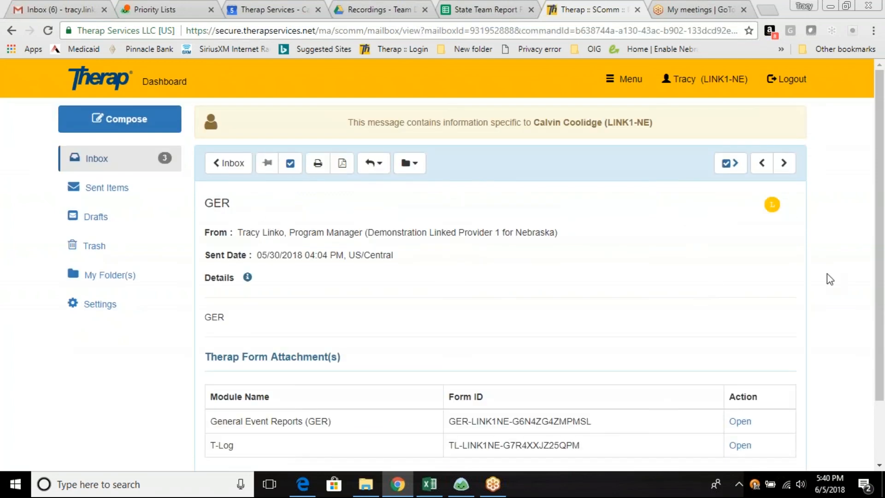
{"action": "scroll", "coordinate": [628, 302], "scroll_direction": "down", "scroll_amount": 3}
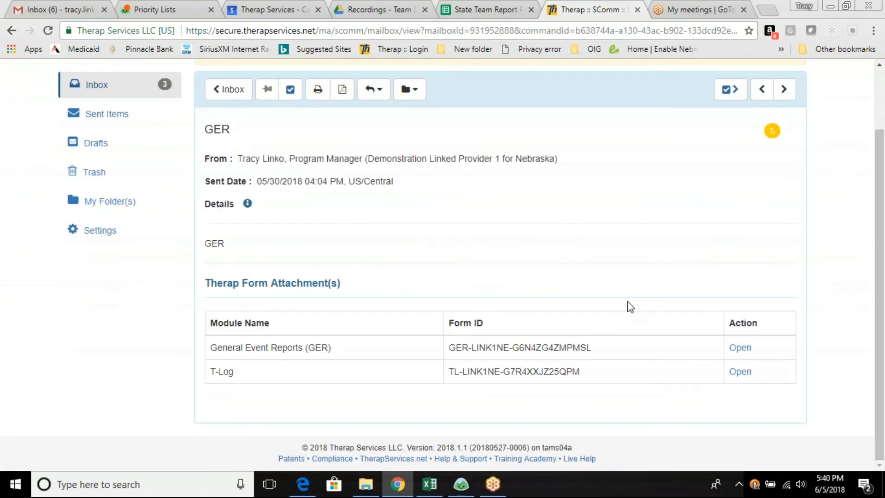
{"action": "left_click", "coordinate": [739, 348]}
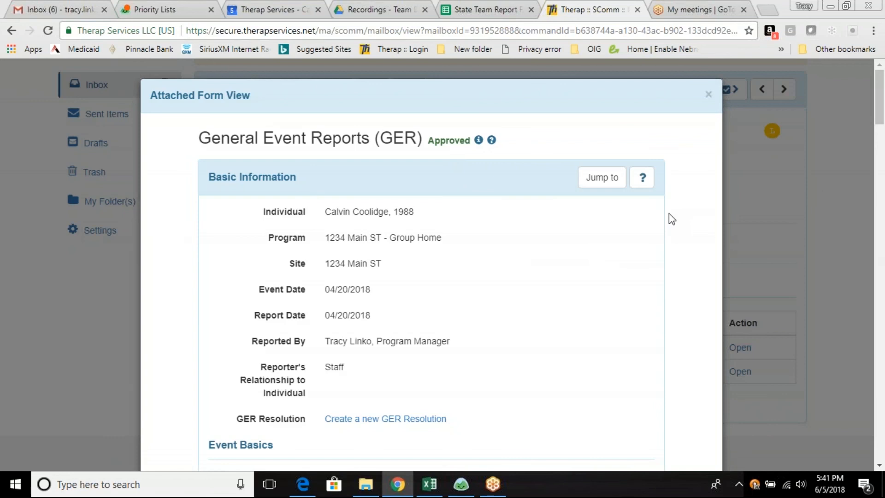
Review the attached General Event Report from its basic information through the followup comments, and close it
{"action": "scroll", "coordinate": [672, 219], "scroll_direction": "down", "scroll_amount": 3}
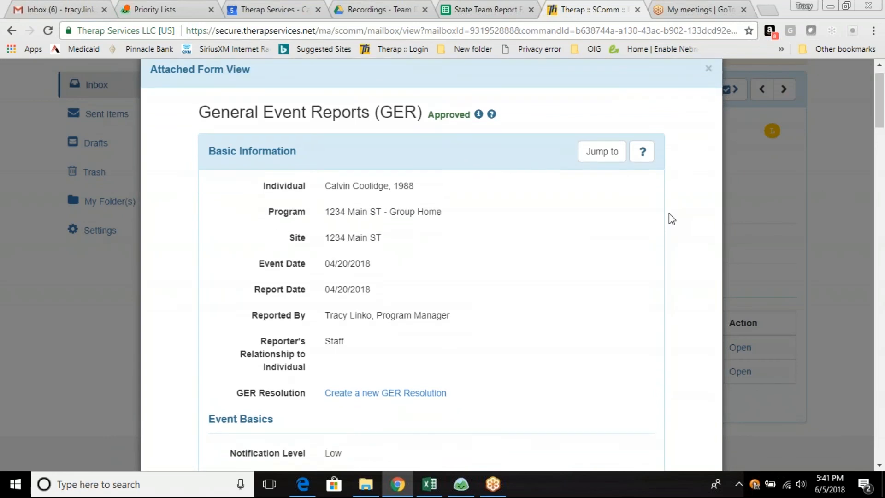
{"action": "scroll", "coordinate": [672, 218], "scroll_direction": "down", "scroll_amount": 9}
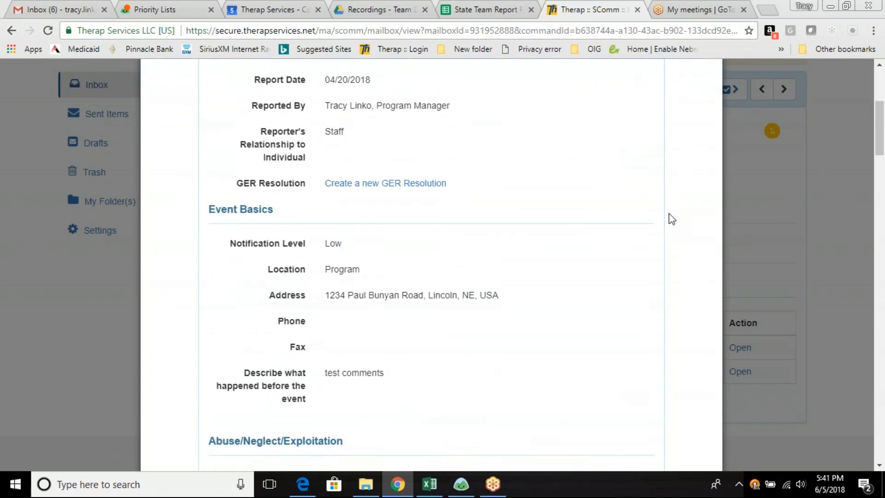
{"action": "scroll", "coordinate": [672, 219], "scroll_direction": "down", "scroll_amount": 10}
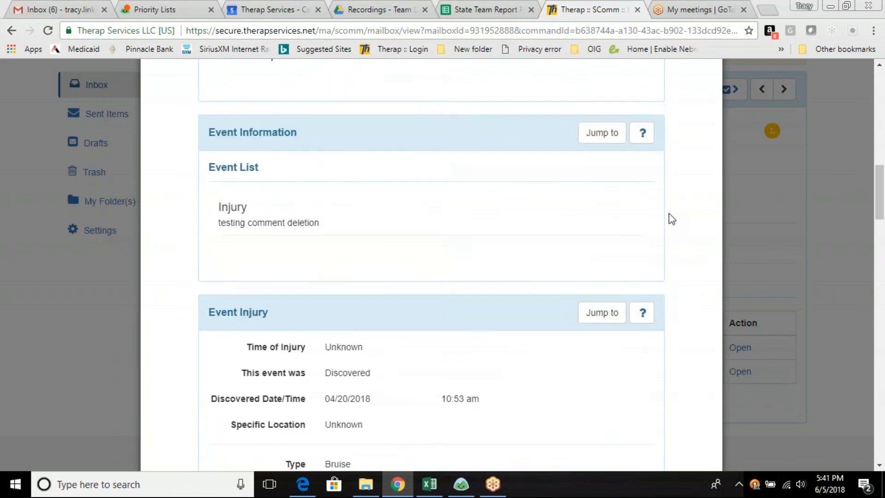
{"action": "scroll", "coordinate": [672, 219], "scroll_direction": "down", "scroll_amount": 12}
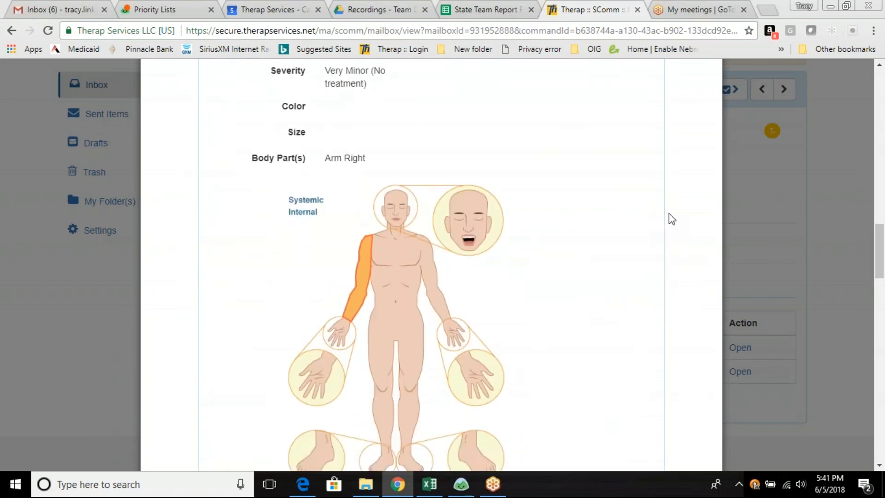
{"action": "scroll", "coordinate": [673, 218], "scroll_direction": "down", "scroll_amount": 9}
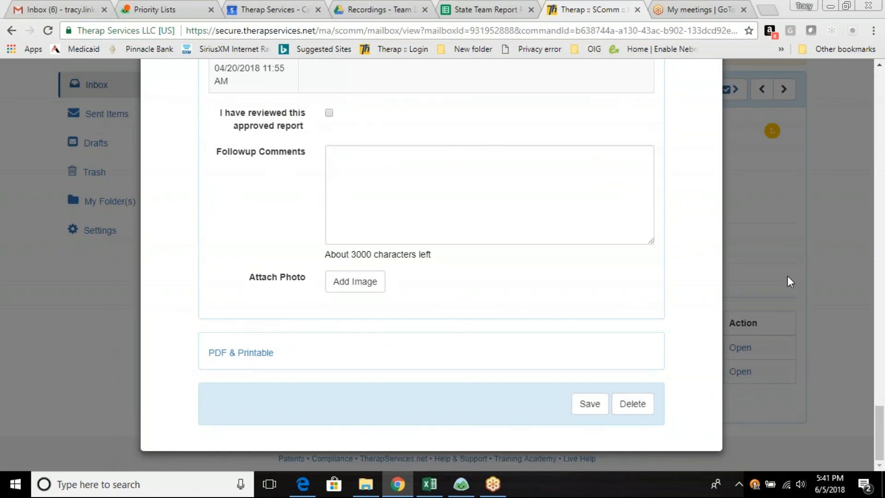
{"action": "left_click_drag", "start_coordinate": [883, 433], "coordinate": [883, 90]}
{"action": "left_click", "coordinate": [709, 95]}
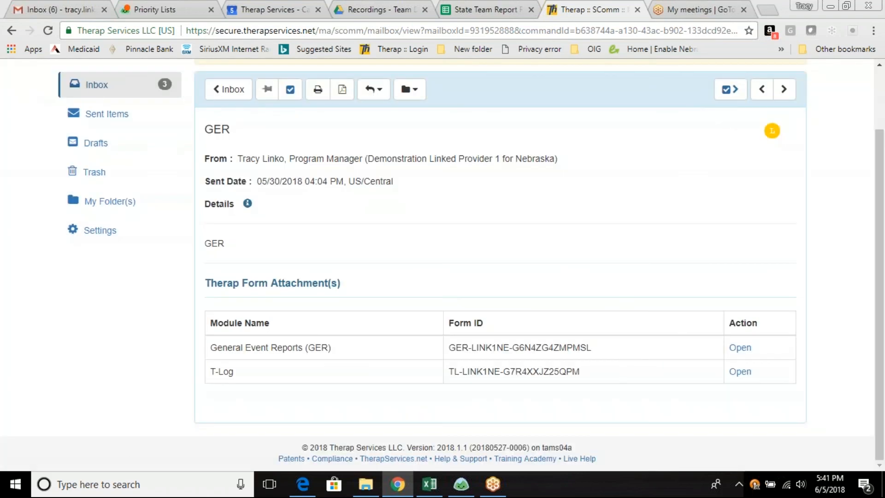
Return to the inbox and open the T-Logs message sent 05/31/2018
{"action": "left_click", "coordinate": [95, 88]}
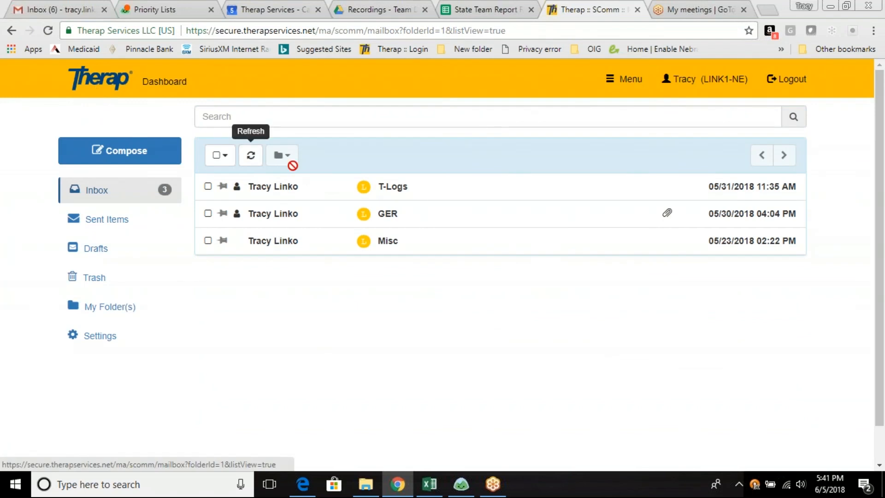
{"action": "left_click", "coordinate": [275, 190]}
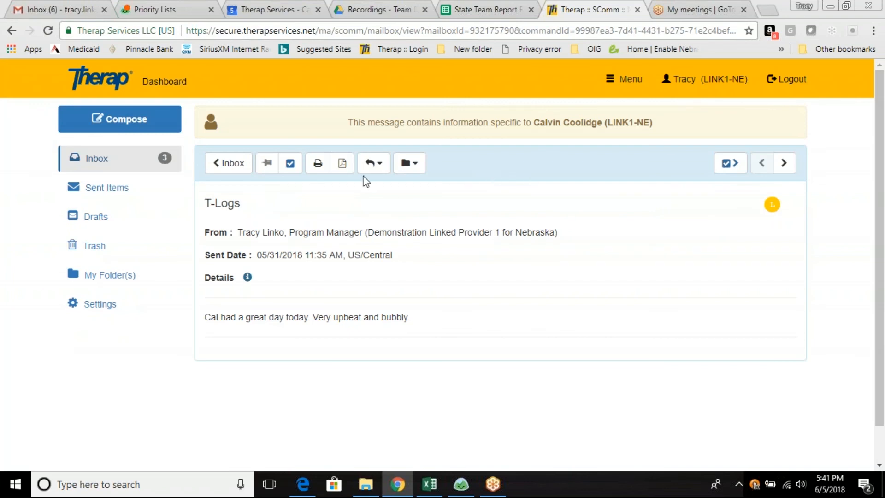
{"action": "left_click", "coordinate": [289, 165]}
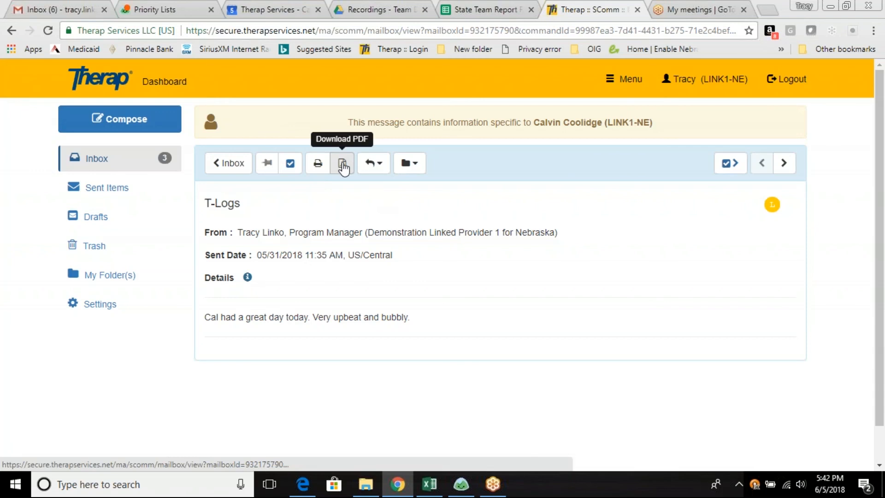
View the T-Logs message's Reply/Forward options and Move To folder choices, closing each without selecting anything
{"action": "left_click", "coordinate": [382, 166]}
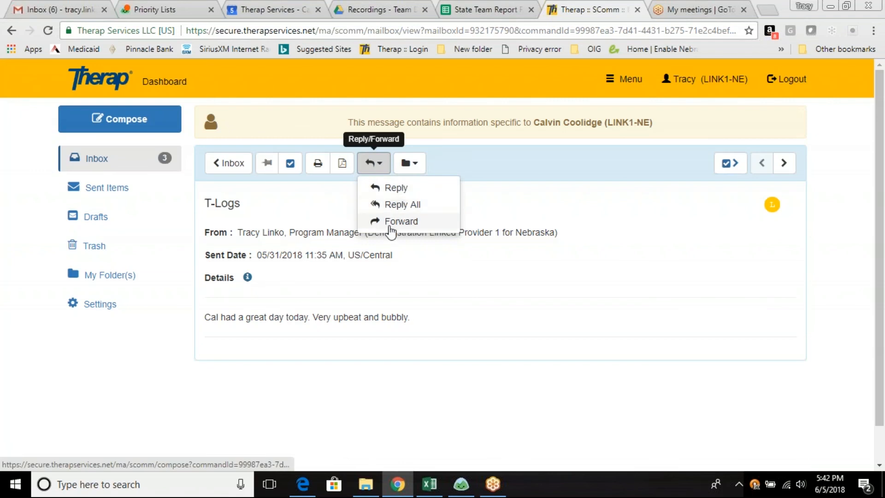
{"action": "left_click", "coordinate": [506, 210]}
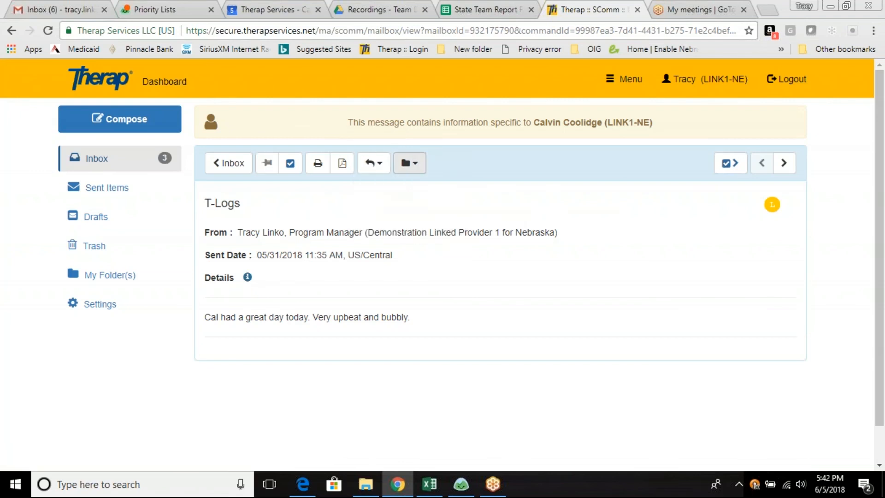
{"action": "left_click", "coordinate": [416, 166]}
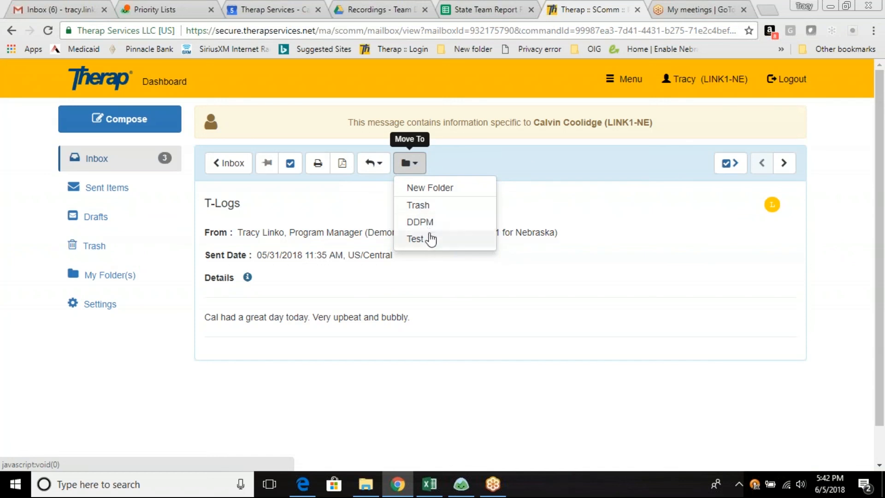
{"action": "left_click", "coordinate": [560, 205]}
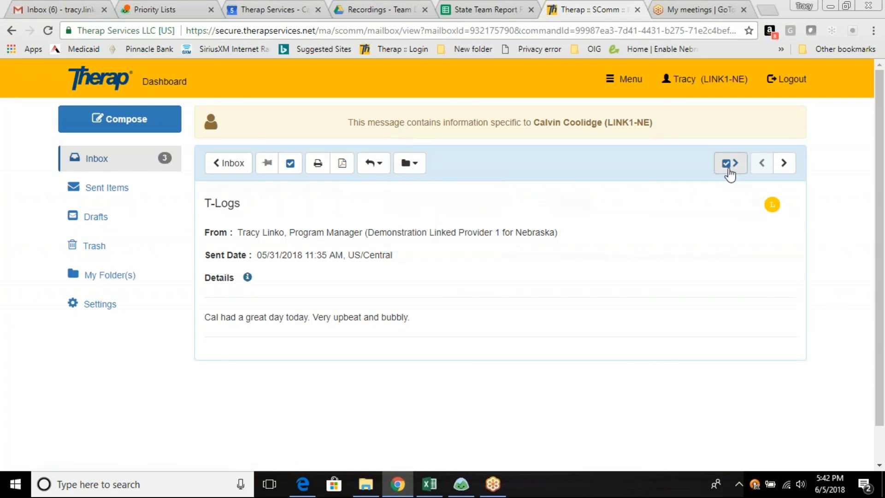